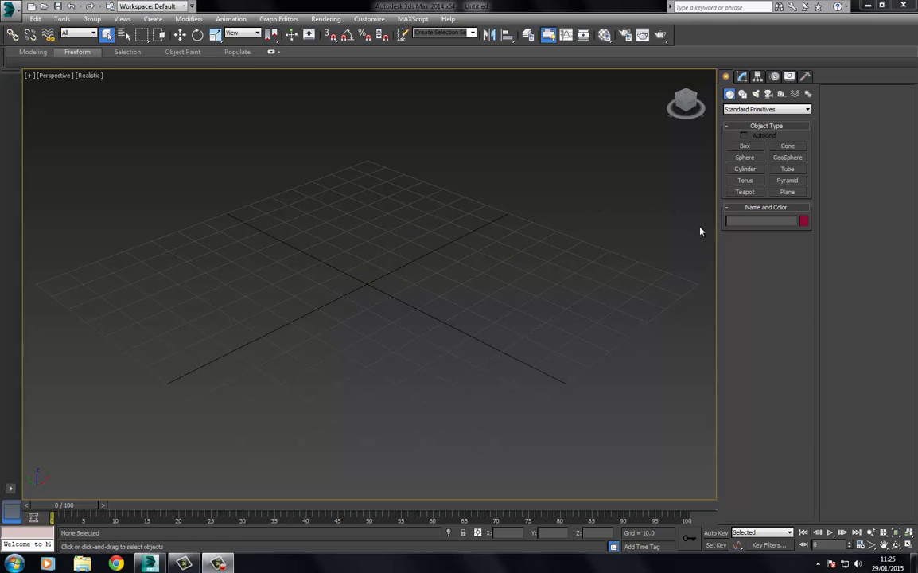
- Create a sphere with a radius of about 27.6 at the centre of the grid
left_click(752, 158)
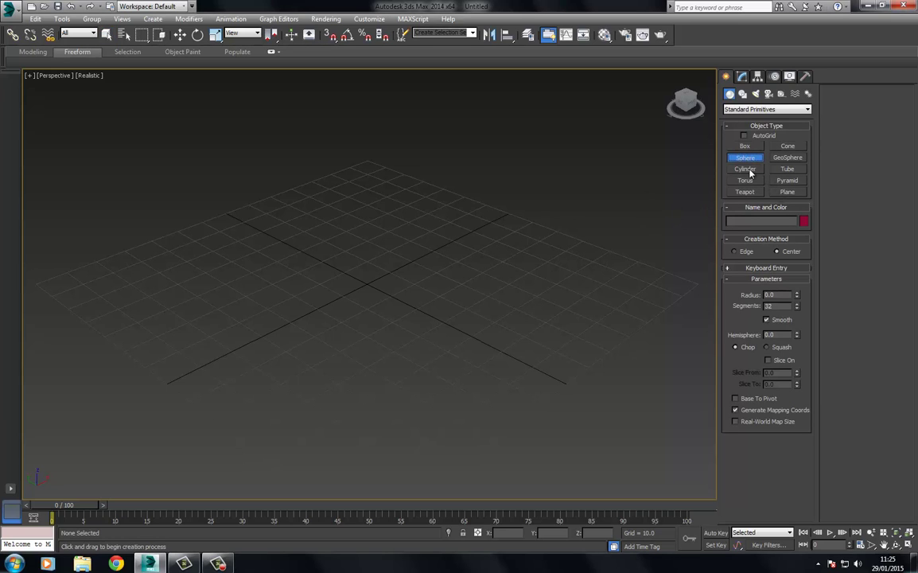
left_click_drag(367, 287, 382, 243)
middle_click_drag(219, 267, 289, 250)
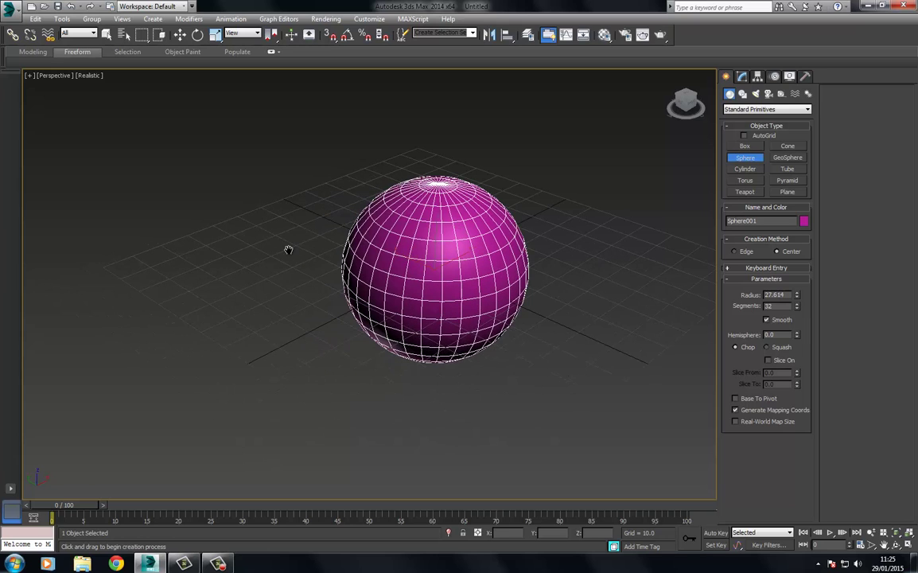
middle_click_drag(271, 175, 280, 137)
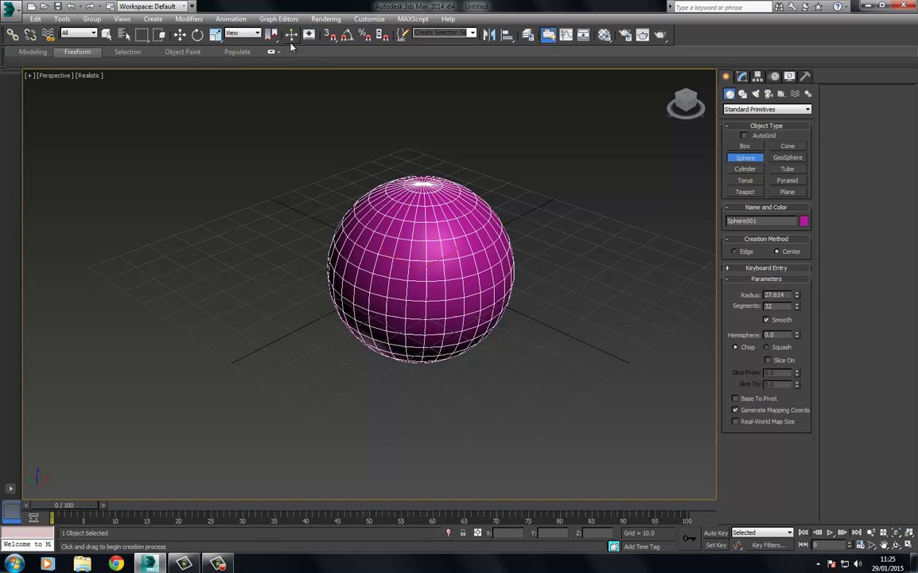
- Rotate the sphere to an absolute world X angle of 90 degrees
right_click(197, 35)
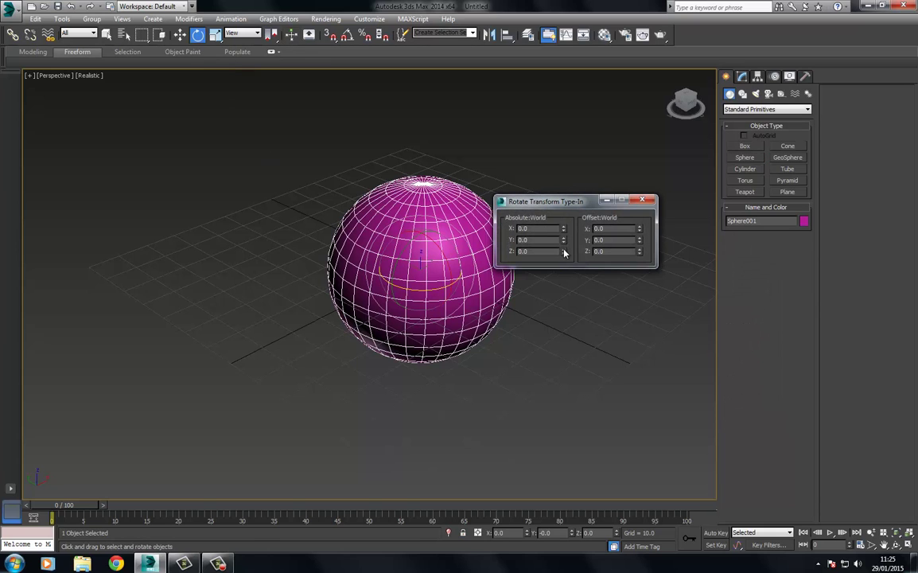
left_click_drag(562, 241, 559, 214)
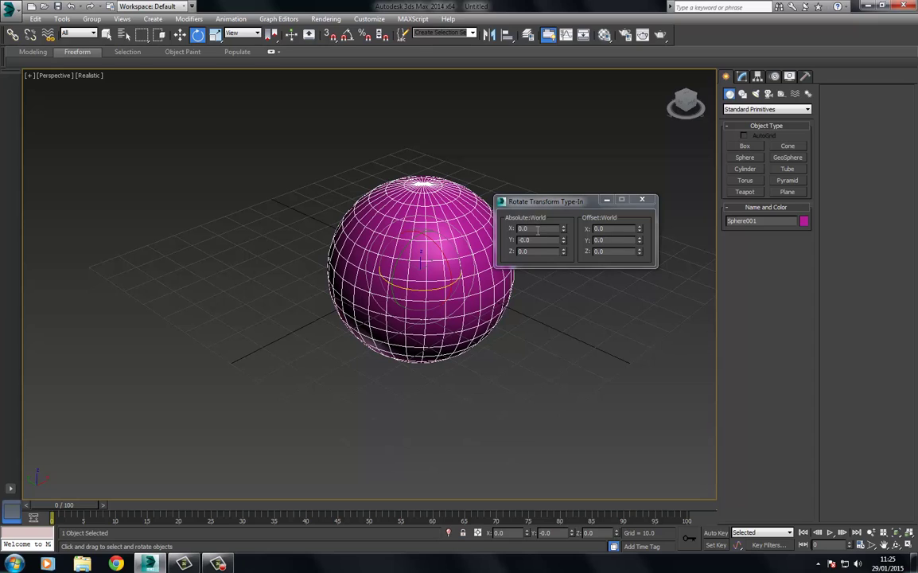
left_click(538, 230)
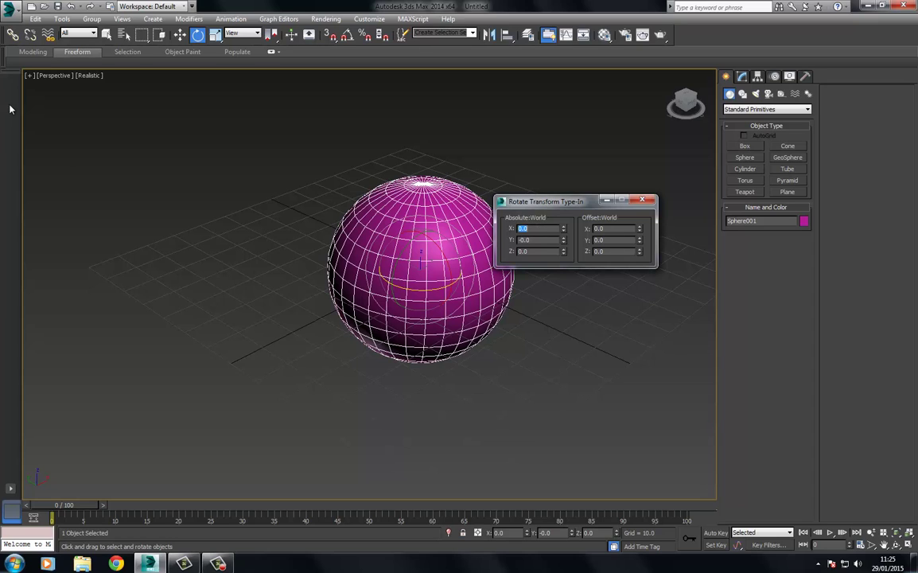
type("90")
key("Return")
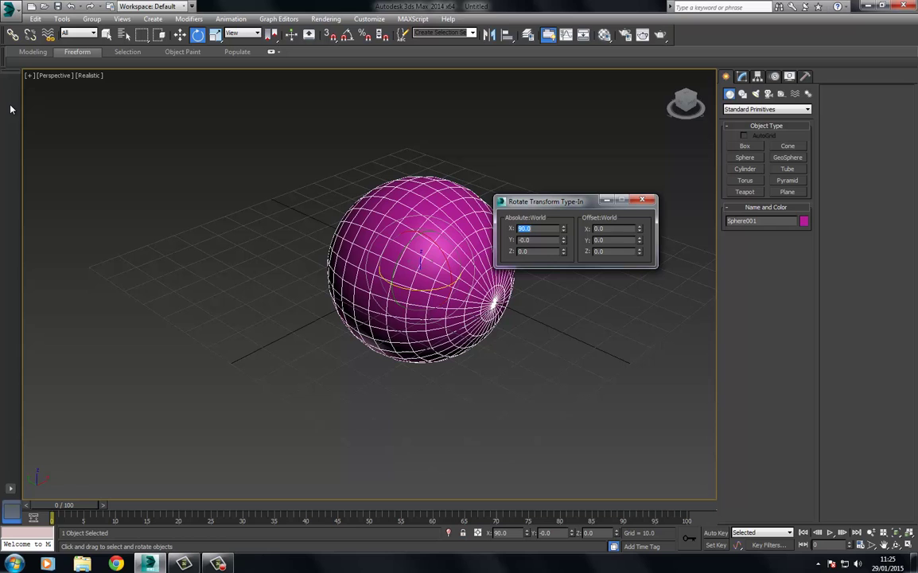
left_click(648, 199)
- Rename the sphere as Eye
middle_click_drag(544, 316, 533, 286)
key("ctrl+r")
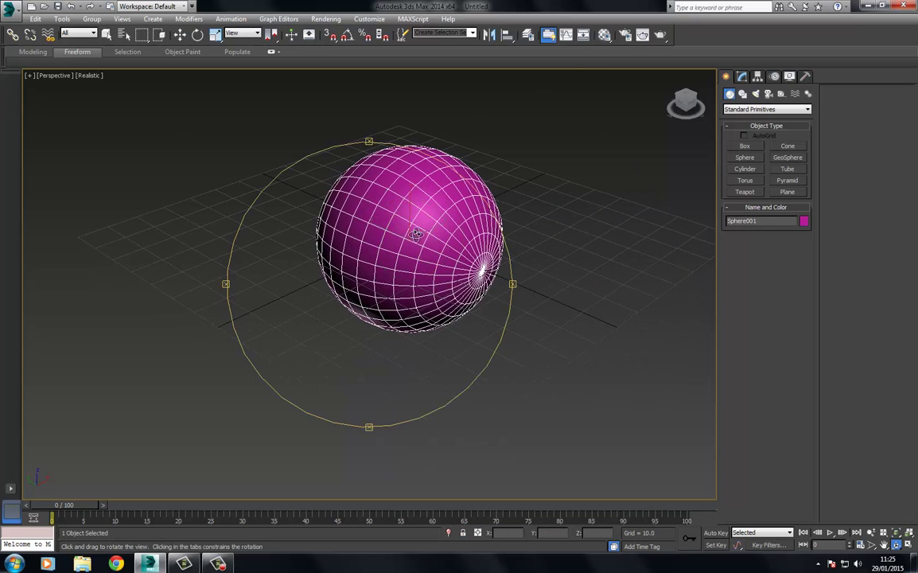
left_click_drag(417, 236, 355, 230)
left_click_drag(346, 288, 398, 225)
scroll(375, 184, "up", 4)
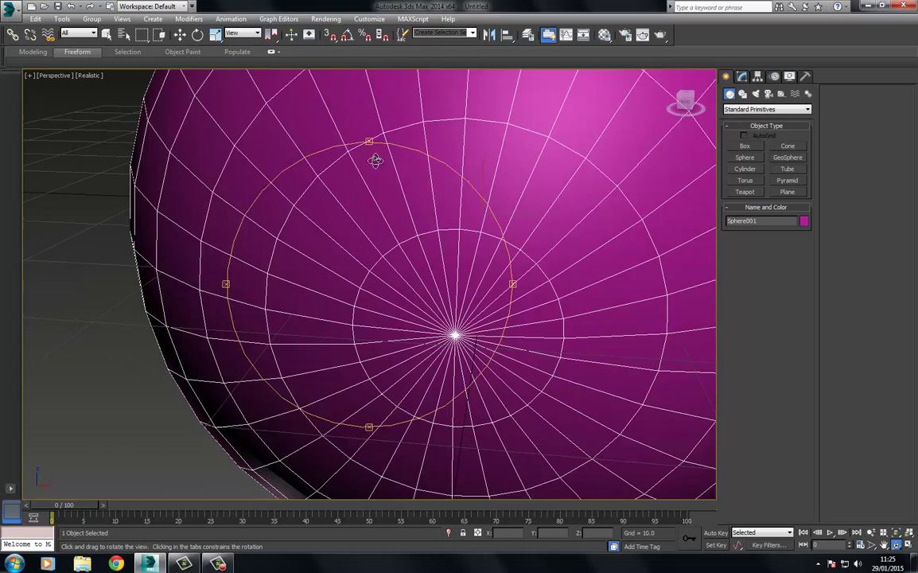
scroll(356, 163, "down", 2)
left_click(180, 34)
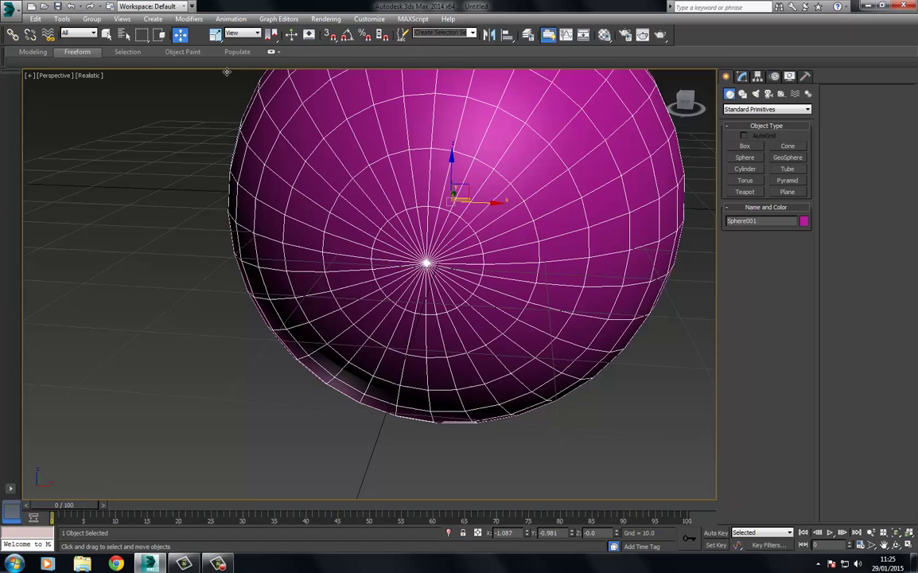
left_click(760, 220)
type("Eye")
- Clone the Eye sphere in place as an independent copy named Reflection
right_click(425, 202)
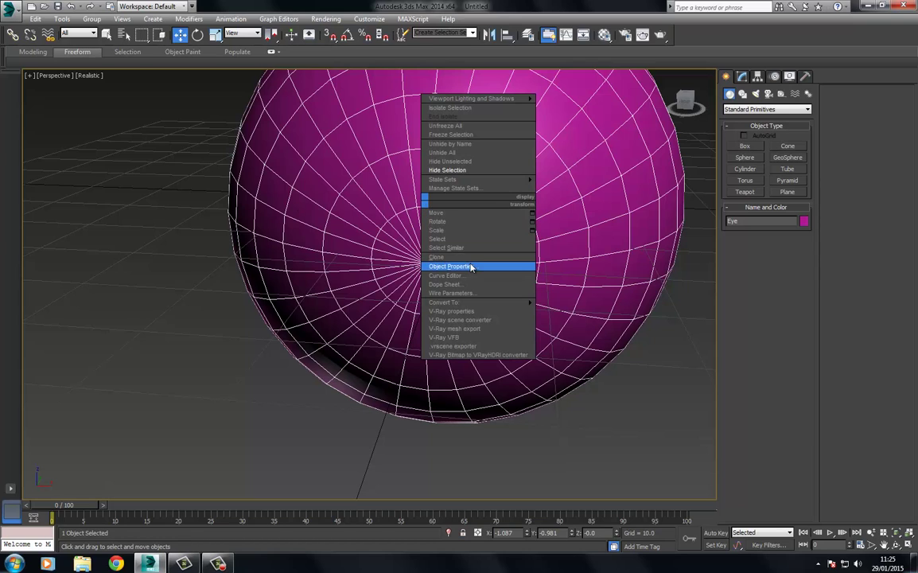
left_click(467, 258)
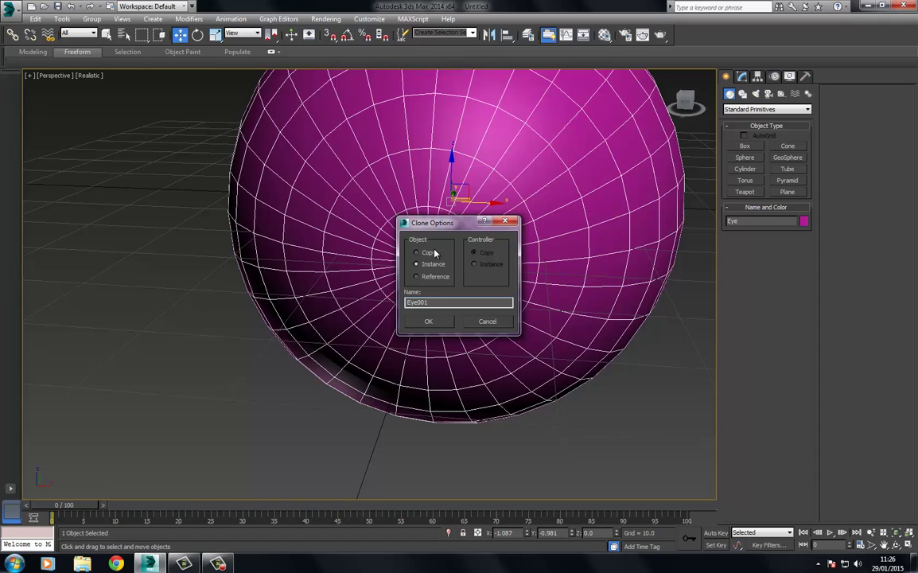
left_click(427, 253)
left_click_drag(448, 302, 134, 239)
type("Reflection")
key("Return")
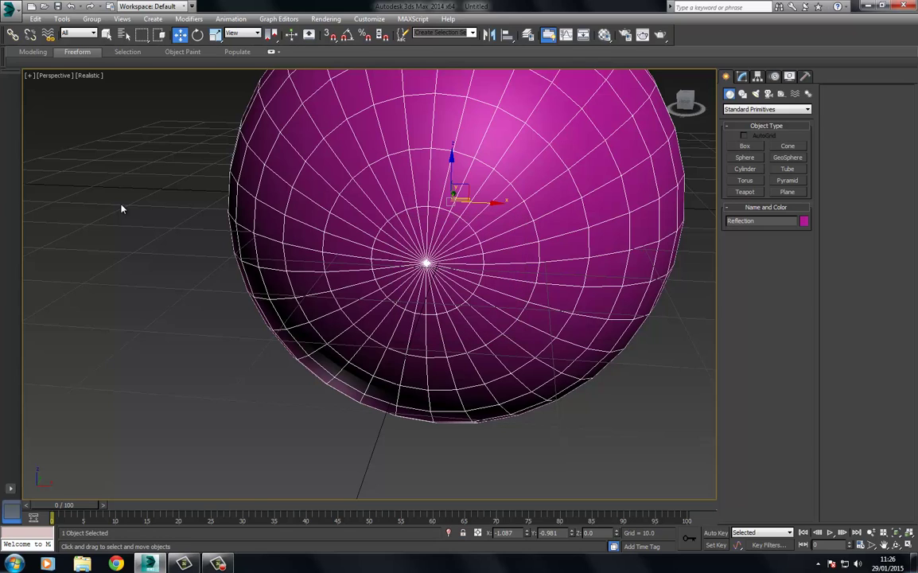
- Add a Push modifier to the Reflection sphere with a push value of 0.1
left_click(744, 76)
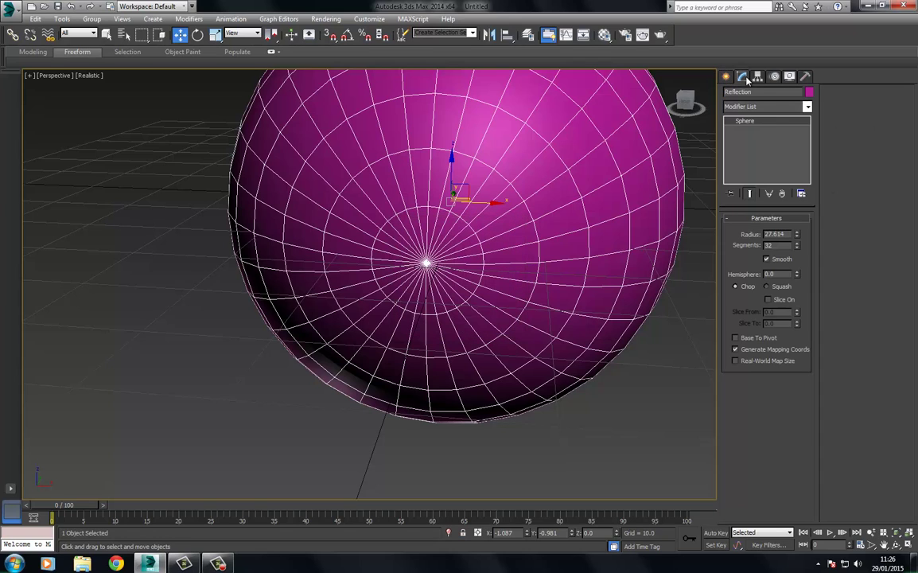
left_click(768, 112)
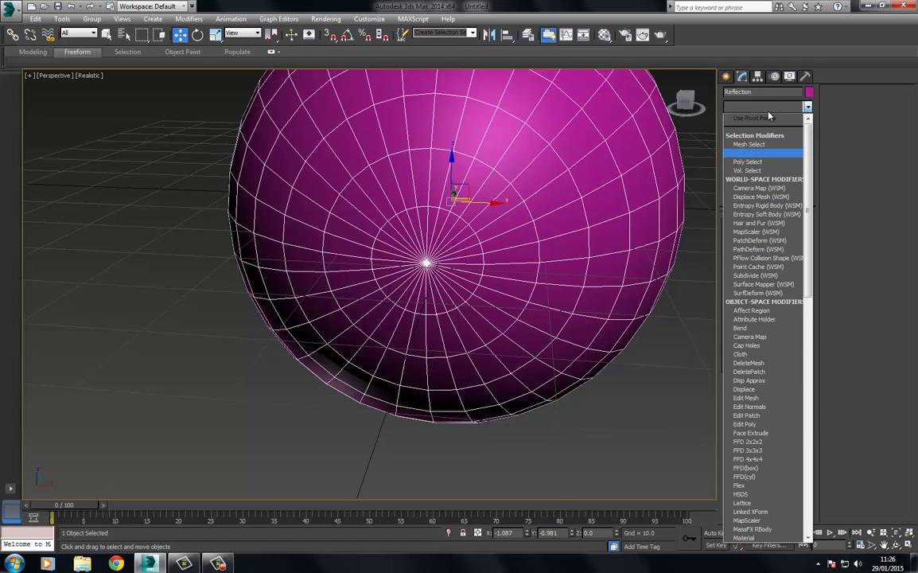
scroll(769, 116, "down", 5)
scroll(760, 159, "down", 15)
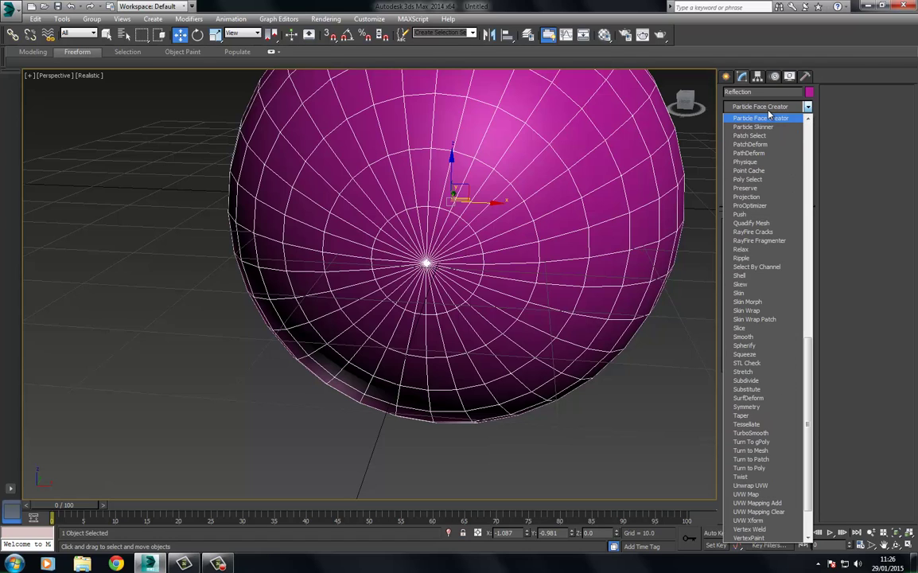
left_click(753, 197)
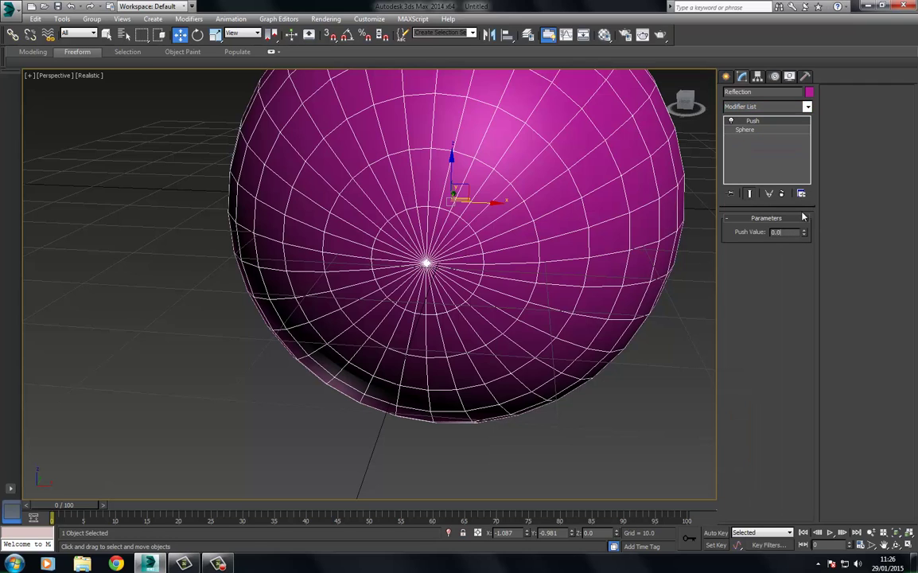
type("0.1")
key("Return")
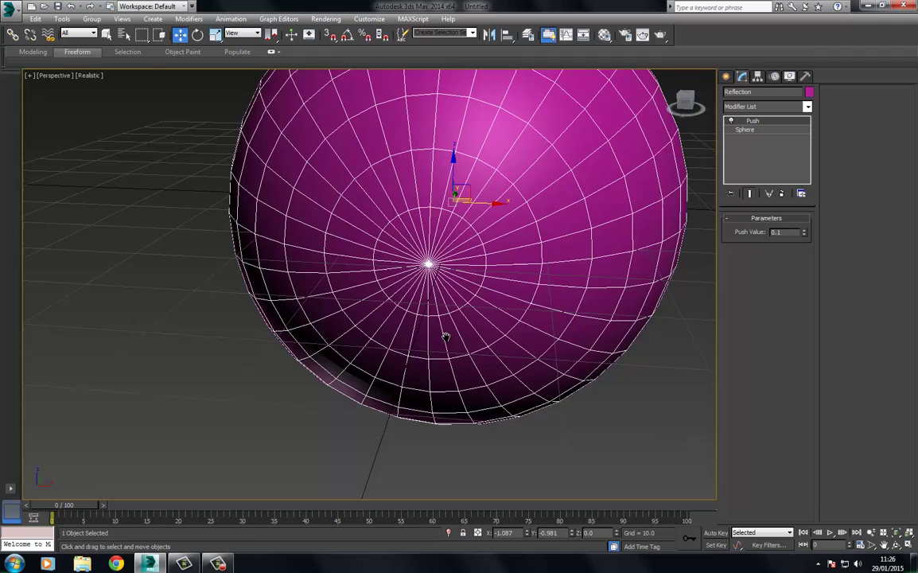
- Examine the offset between the two spheres' shells up close in the left view, then return to a shaded perspective view
key("l")
middle_click_drag(469, 320, 422, 256)
scroll(430, 275, "up", 5)
scroll(443, 267, "up", 8)
scroll(422, 256, "down", 4)
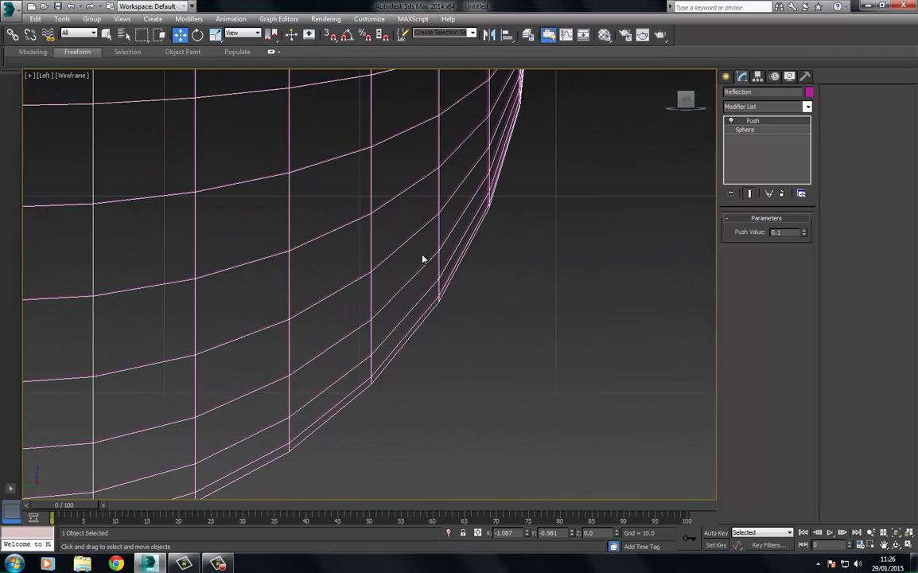
key("p")
key("z")
key("ctrl+r")
key("F3")
mouse_move(427, 238)
left_mouse_down()
mouse_move(412, 254)
mouse_move(314, 270)
left_mouse_up()
left_click(181, 36)
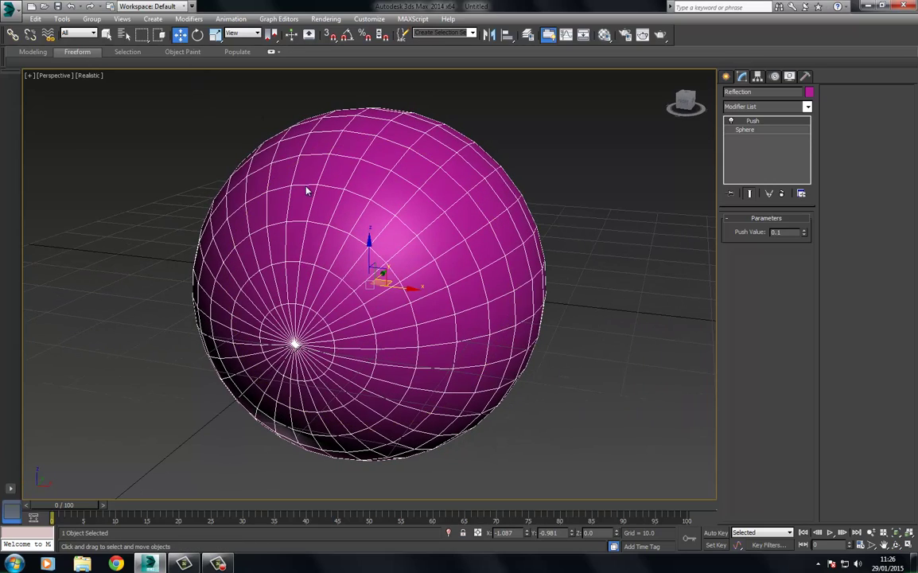
- Convert the Reflection sphere to an editable poly
right_click(306, 184)
mouse_move(366, 284)
left_click(452, 294)
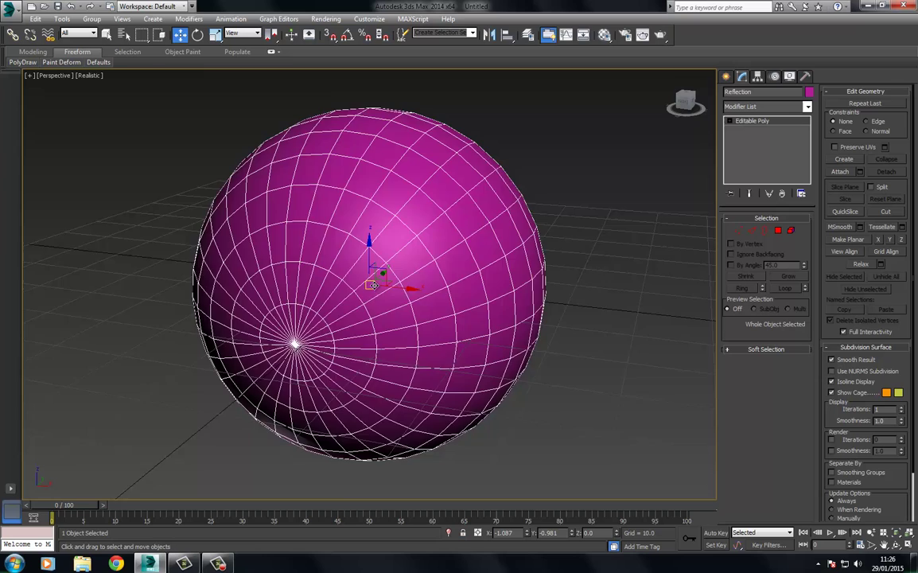
middle_click_drag(342, 255, 390, 229)
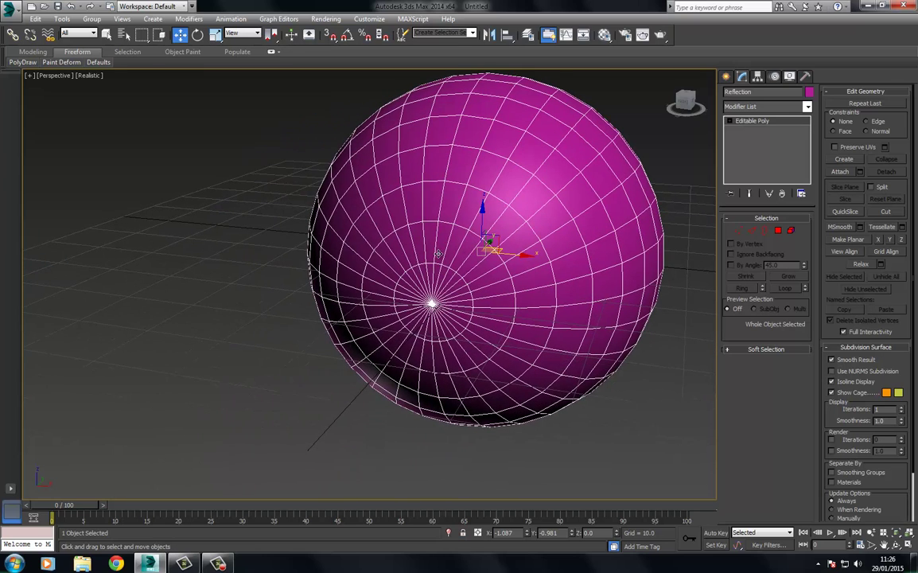
middle_click_drag(437, 254, 416, 207)
- Select the polygons surrounding the front pole vertex of the Reflection sphere and grow the selection by one ring
key("1")
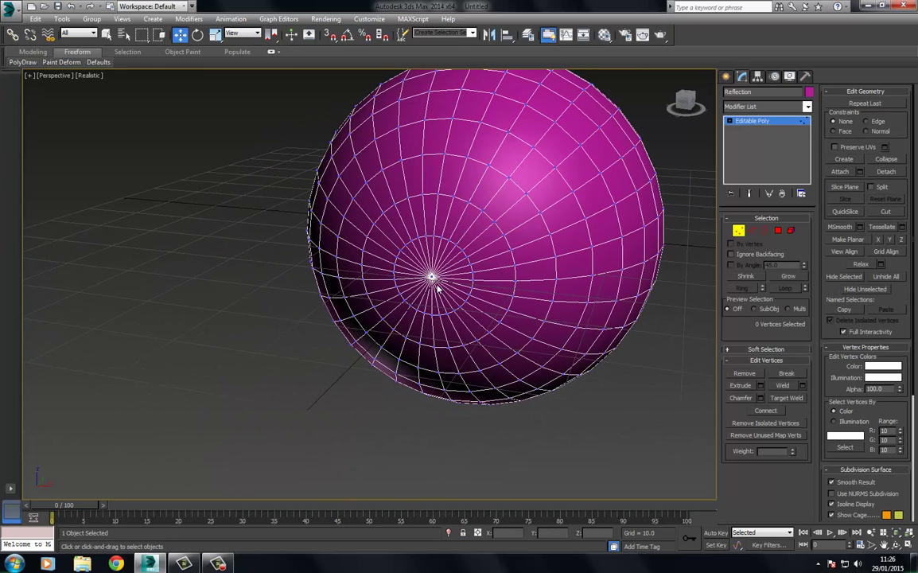
left_click(431, 278)
scroll(420, 304, "up", 3)
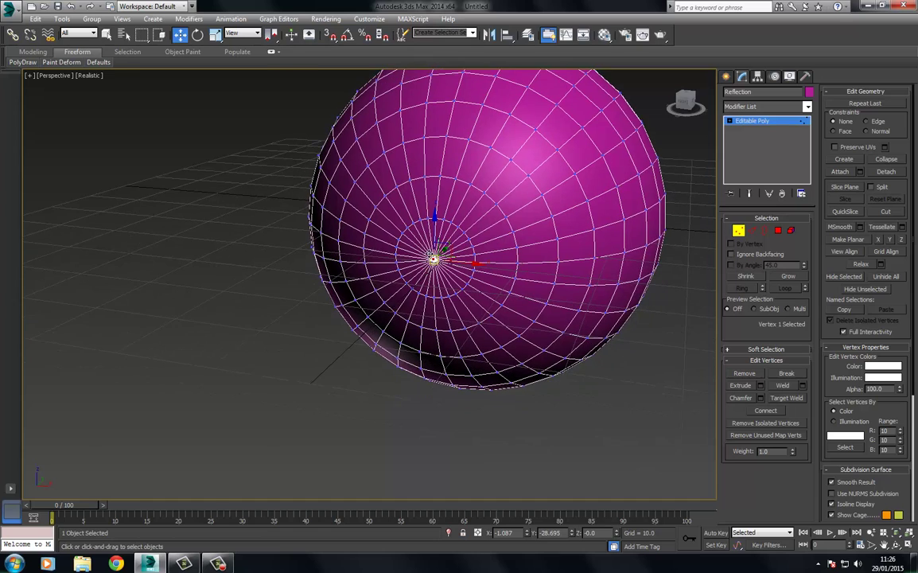
left_click(779, 231, "ctrl")
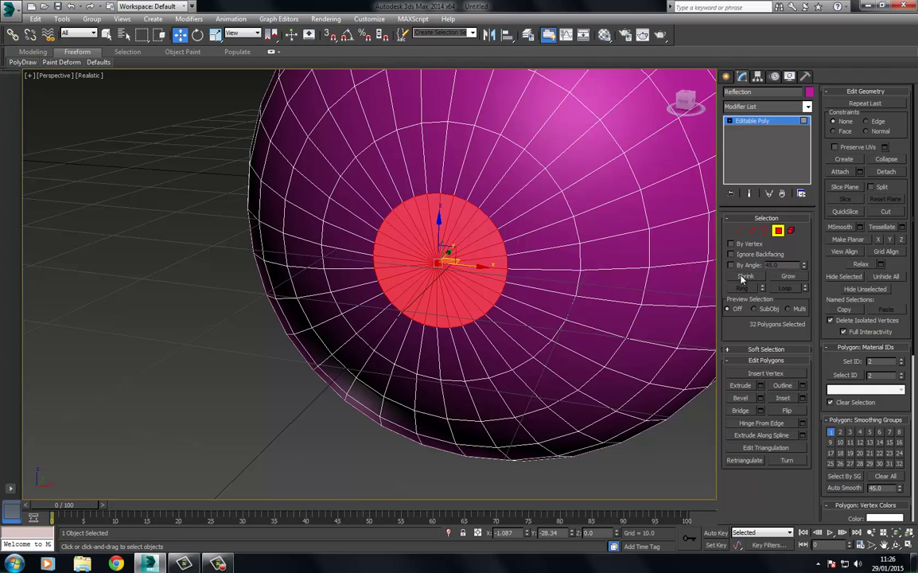
left_click(788, 276)
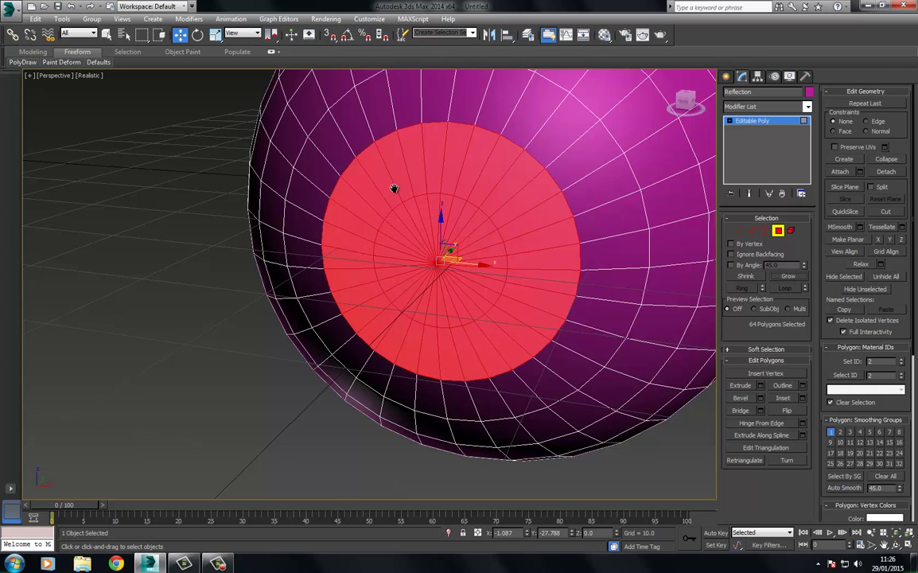
- Inset the selected circular patch slightly to add a thin edge ring around it
middle_click_drag(394, 188, 414, 204)
right_click(419, 183)
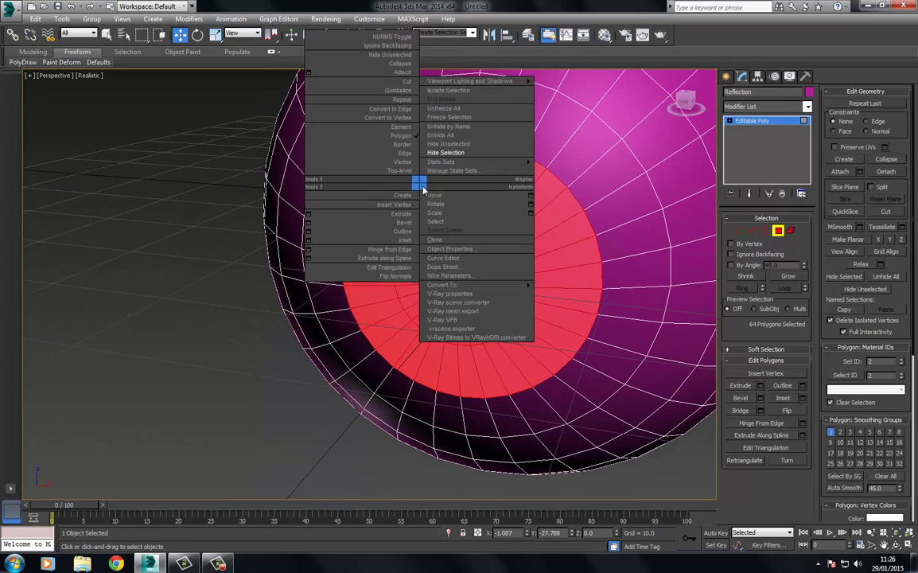
left_click(399, 241)
left_click_drag(390, 217, 390, 218)
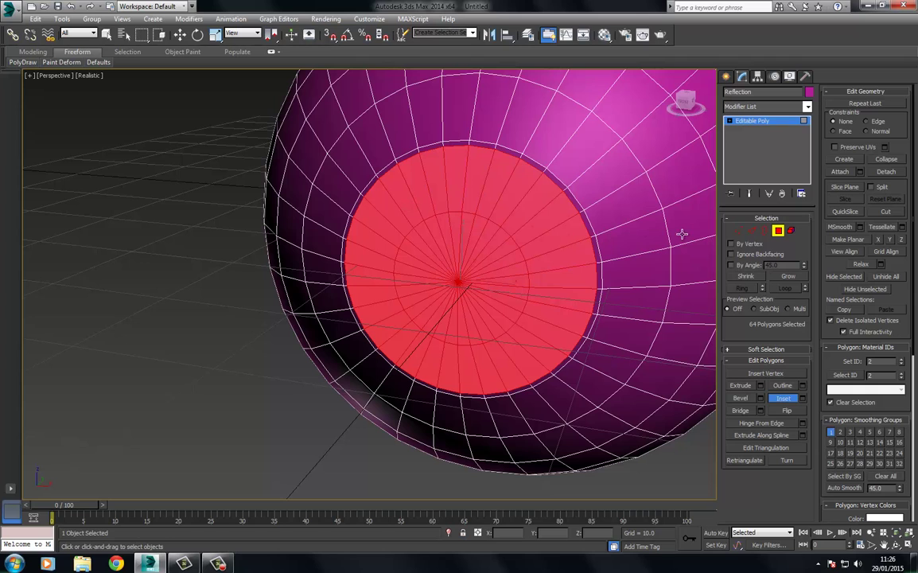
- Shrink the polygon selection to the innermost ring around the pole and try moving it inward along the Y axis
left_click(753, 276)
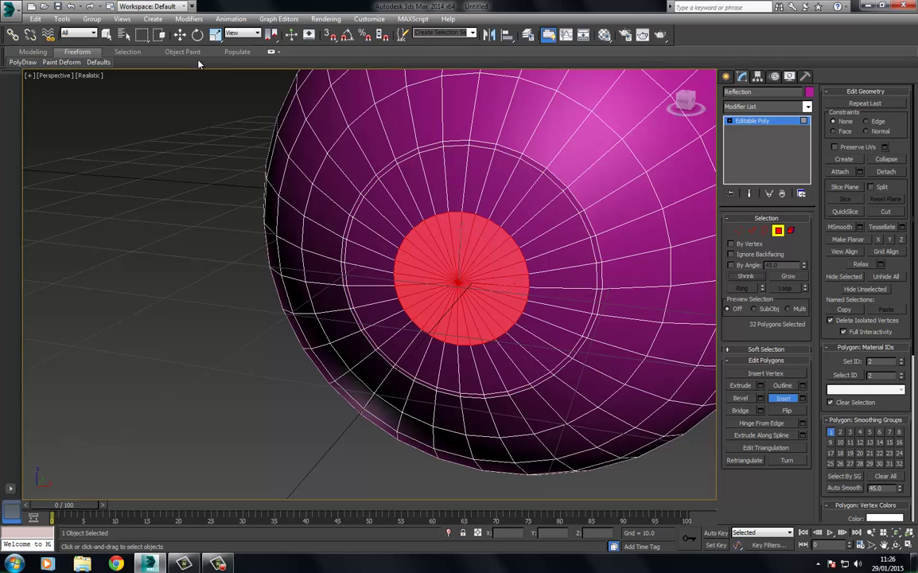
left_click(180, 34)
middle_click_drag(448, 244, 371, 266)
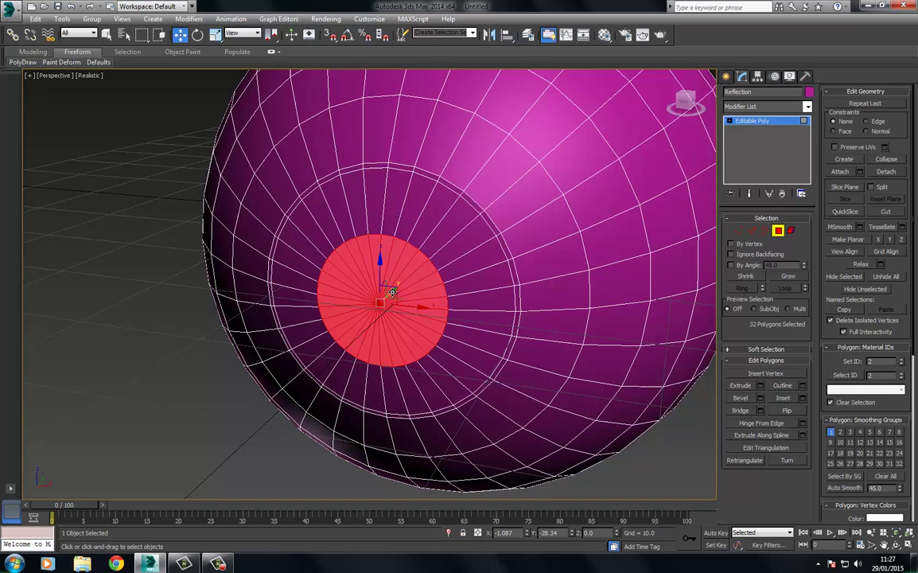
left_click_drag(391, 290, 406, 275)
key("ctrl+z")
- Leave polygon editing and hide the inner Eye sphere
left_click(733, 125)
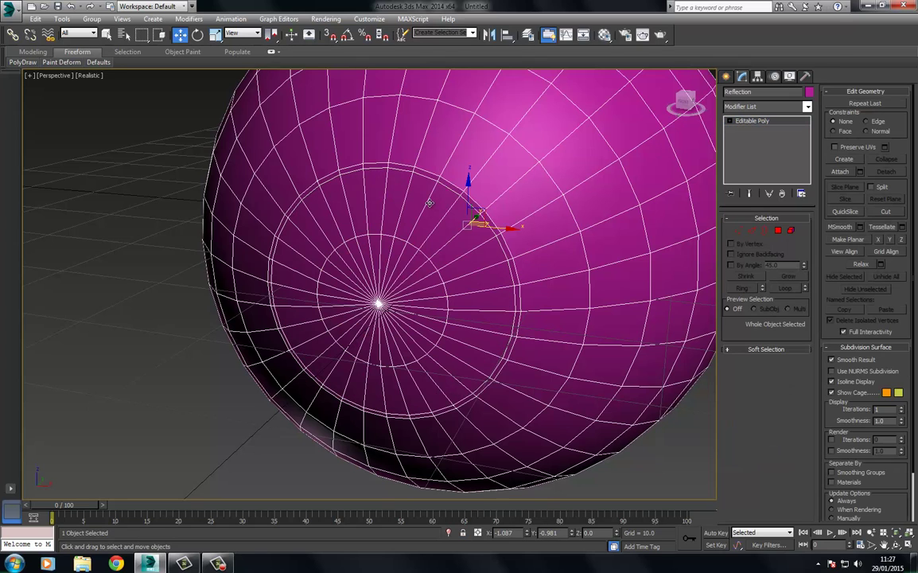
key("F3")
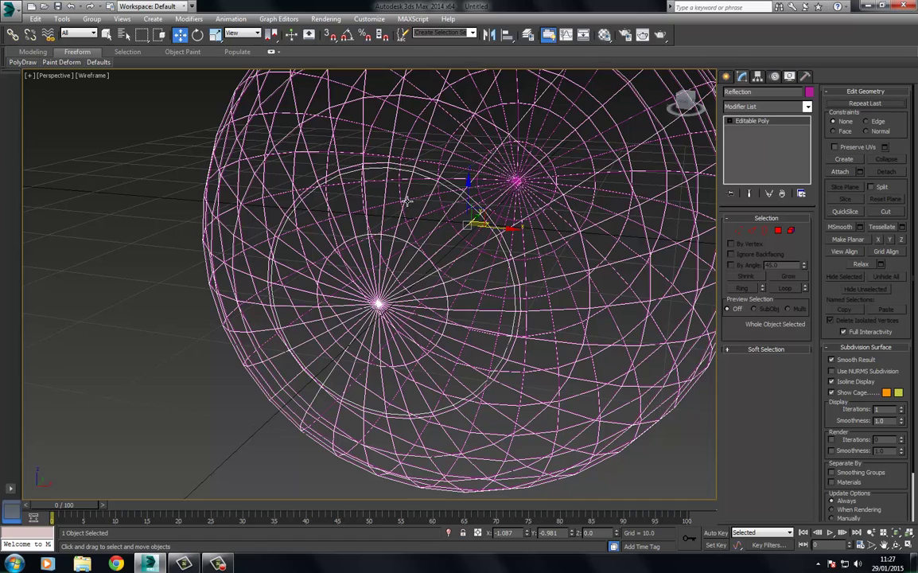
left_click(444, 193)
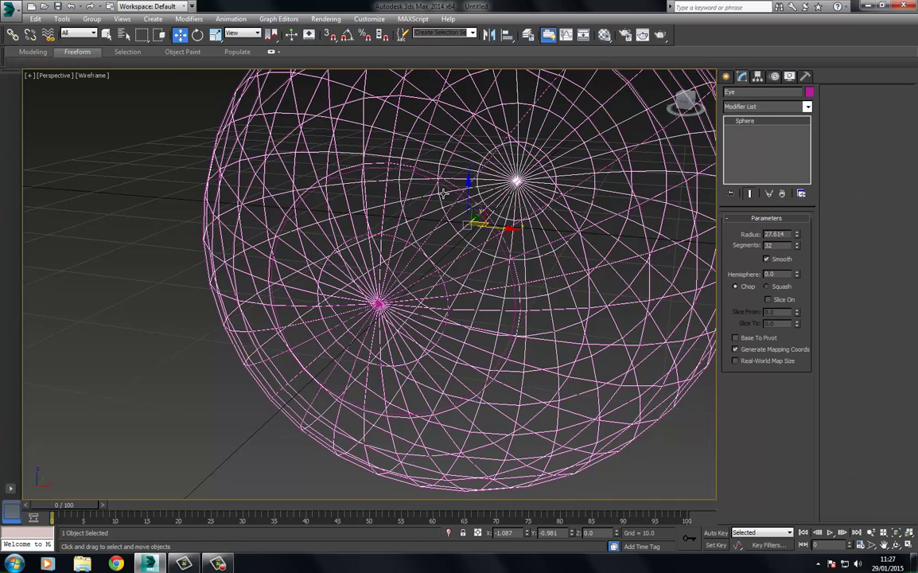
key("F3")
right_click(477, 191)
left_click(420, 180)
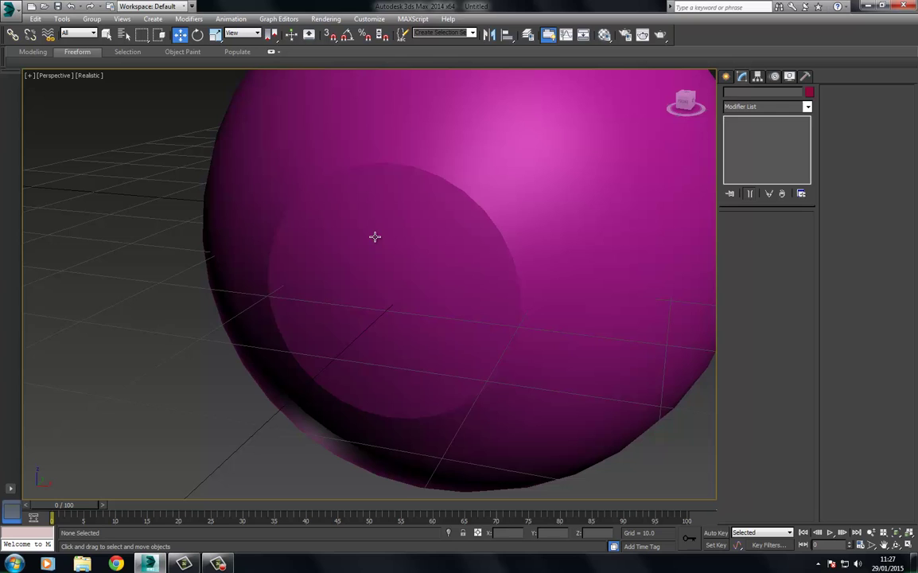
- Move the innermost ring of polygons around the front pole of the Reflection sphere inward along the Y axis
left_click(469, 245)
key("4")
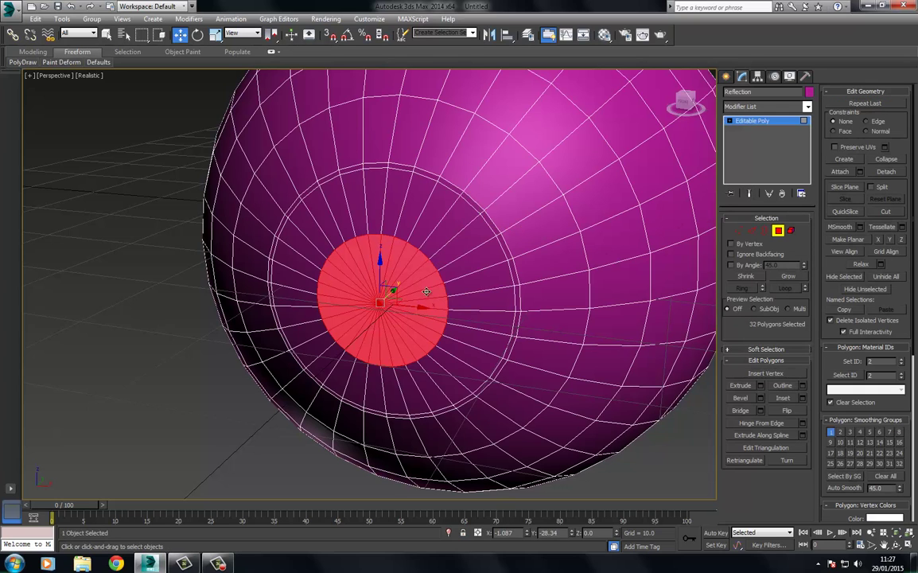
mouse_move(394, 298)
left_mouse_down()
mouse_move(404, 279)
mouse_move(396, 285)
left_mouse_up()
- Push the central pole vertex of the Reflection sphere deeper inward along Y, to about Y -25.5
left_click(738, 230)
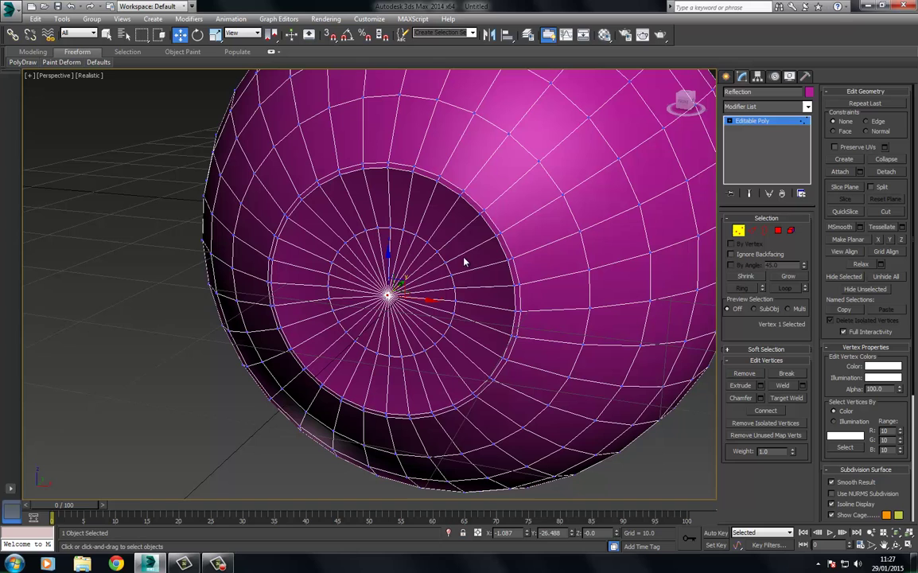
middle_click_drag(388, 295, 396, 293)
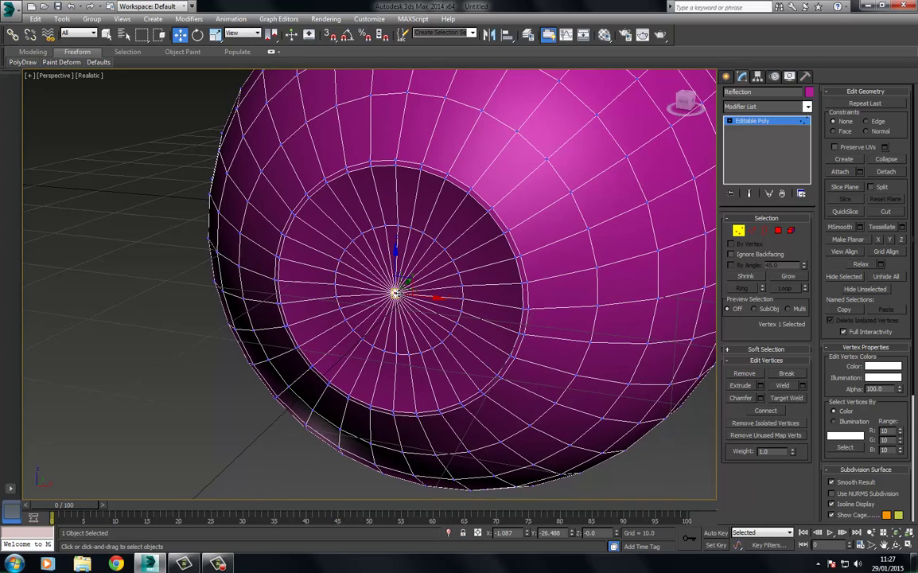
scroll(363, 262, "up", 3)
left_click_drag(398, 289, 404, 282)
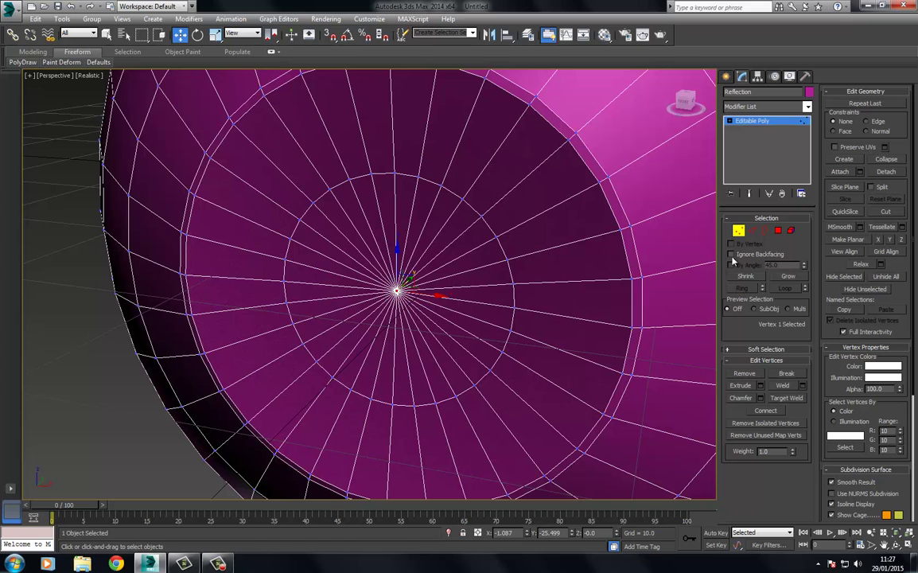
- Grow the polygon selection to cover the whole recessed disc and detach it as a separate object named Eye_Center
key("4")
left_click(787, 279)
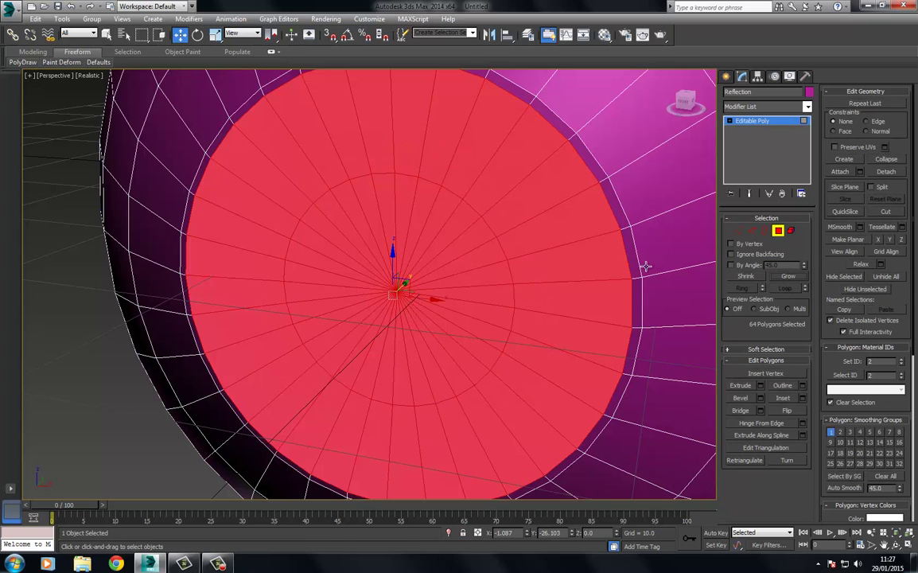
scroll(522, 246, "down", 1)
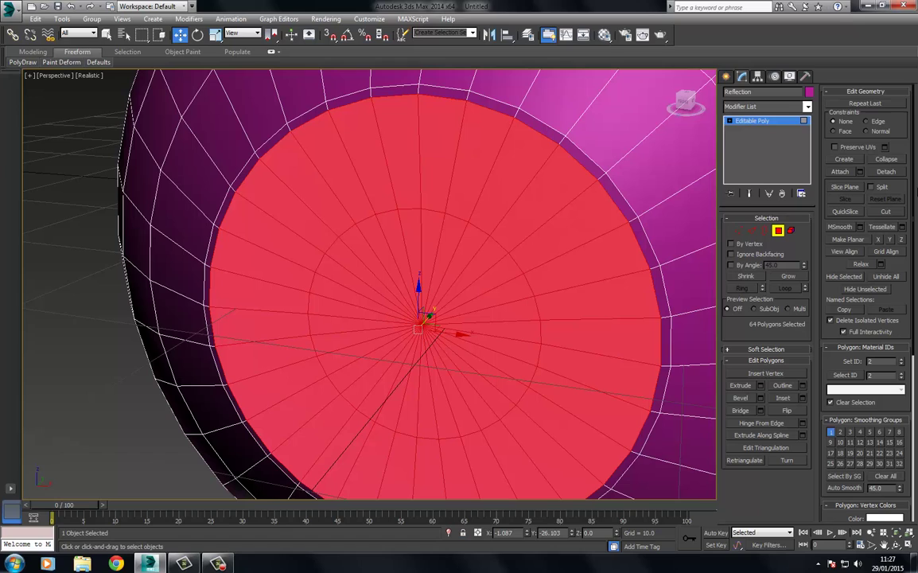
left_click(887, 173)
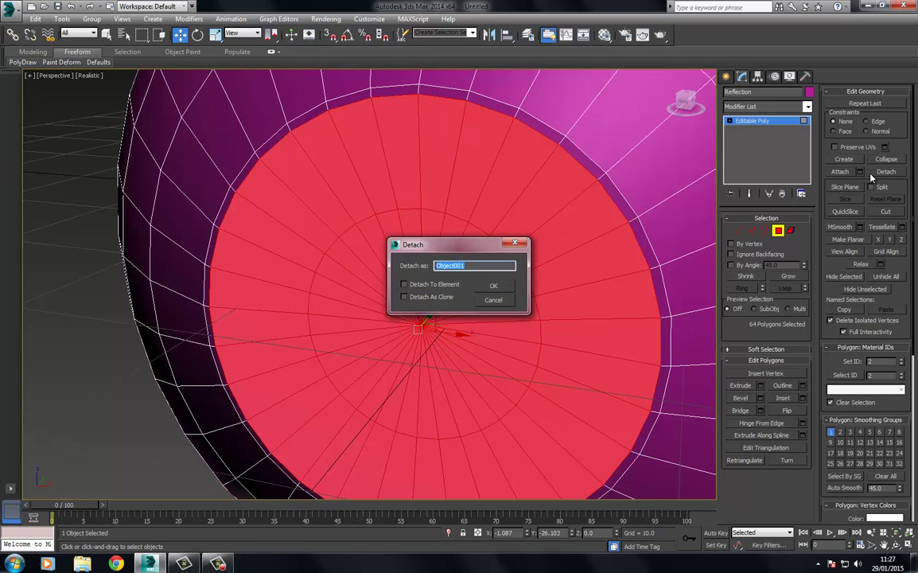
type("Eye_Center")
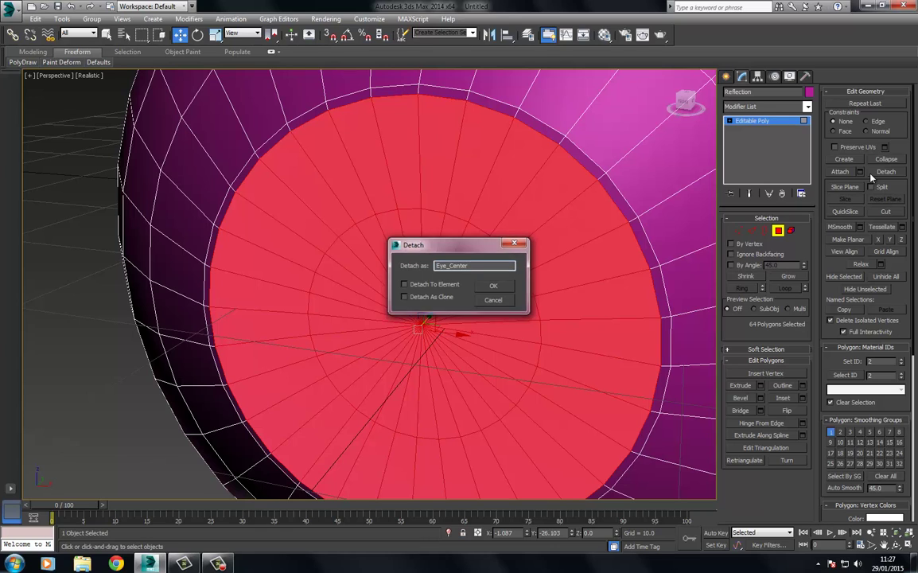
key("Return")
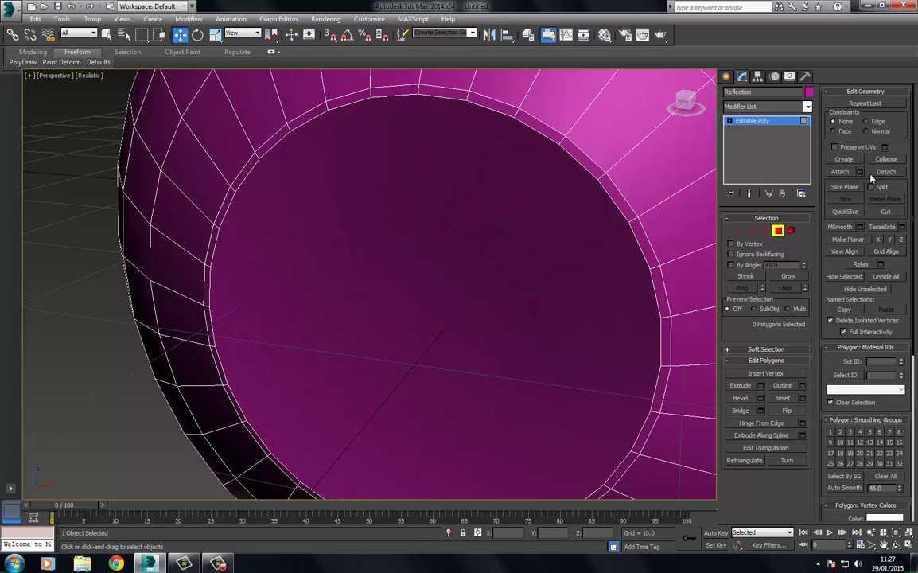
- Leave polygon editing on the Reflection sphere and unhide all hidden objects
left_click(764, 121)
middle_click_drag(445, 125, 448, 203)
scroll(448, 203, "down", 3)
middle_click_drag(418, 237, 408, 211)
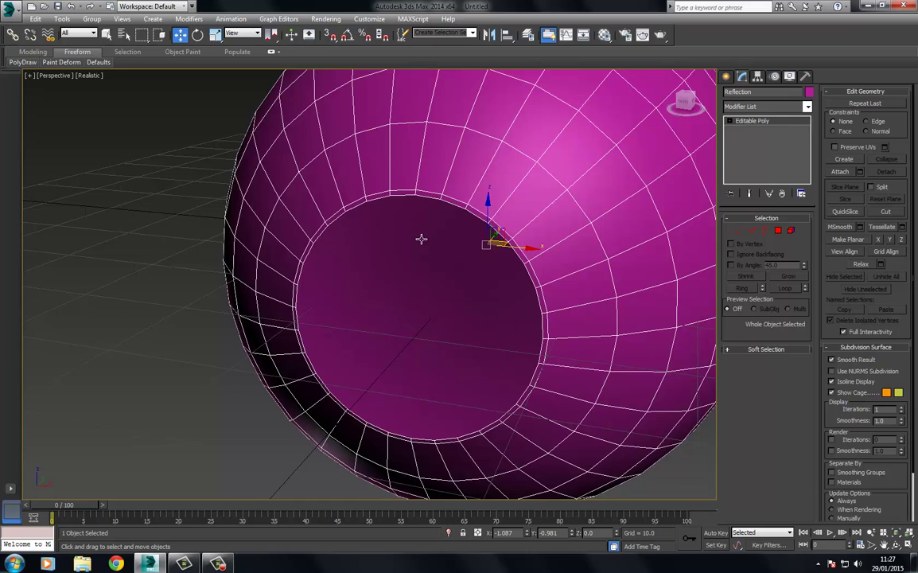
middle_click_drag(229, 250, 295, 248)
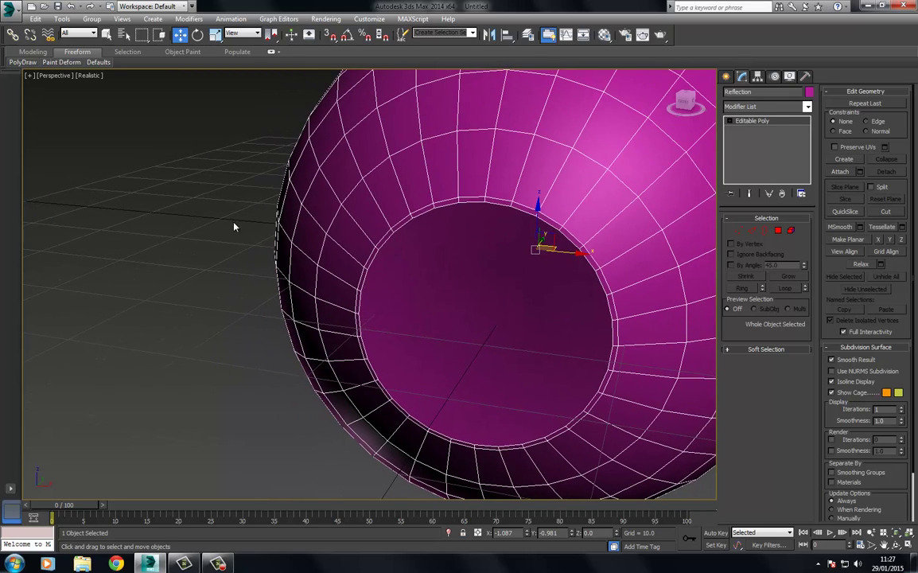
right_click(196, 227)
left_click(232, 182)
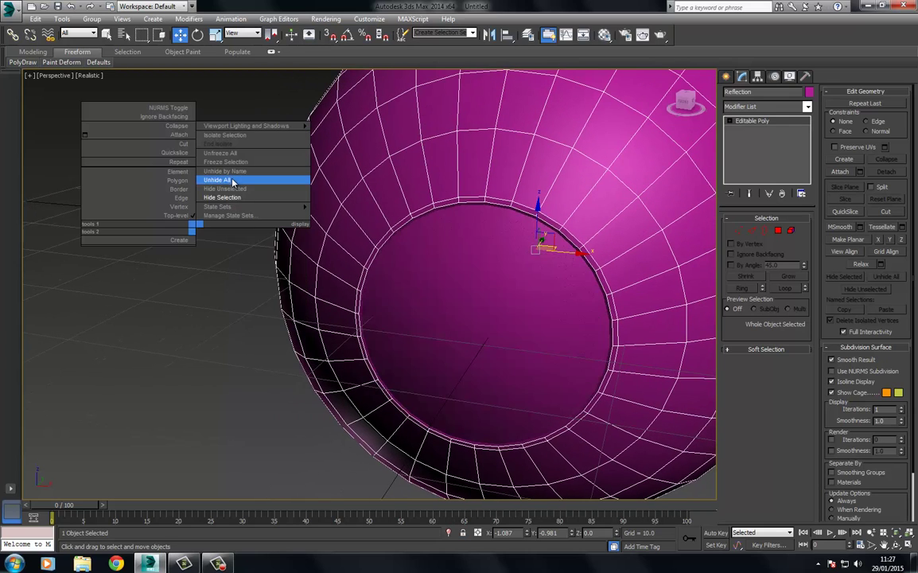
- Select the inner Eye sphere, try moving it sideways out of the shell, and undo the moves
left_click(428, 273)
key("F3")
left_click_drag(430, 273, 215, 248)
key("F3")
key("ctrl+z")
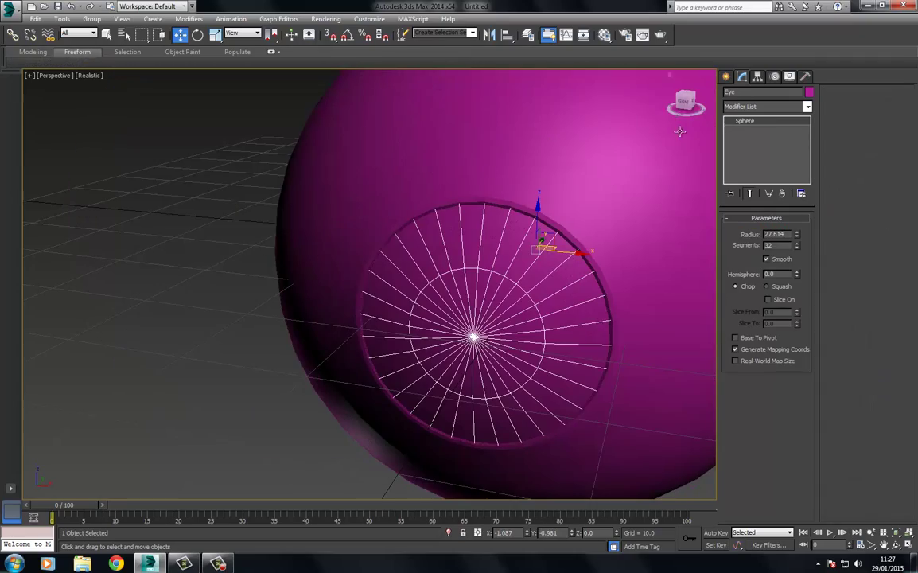
middle_click_drag(452, 262, 450, 232)
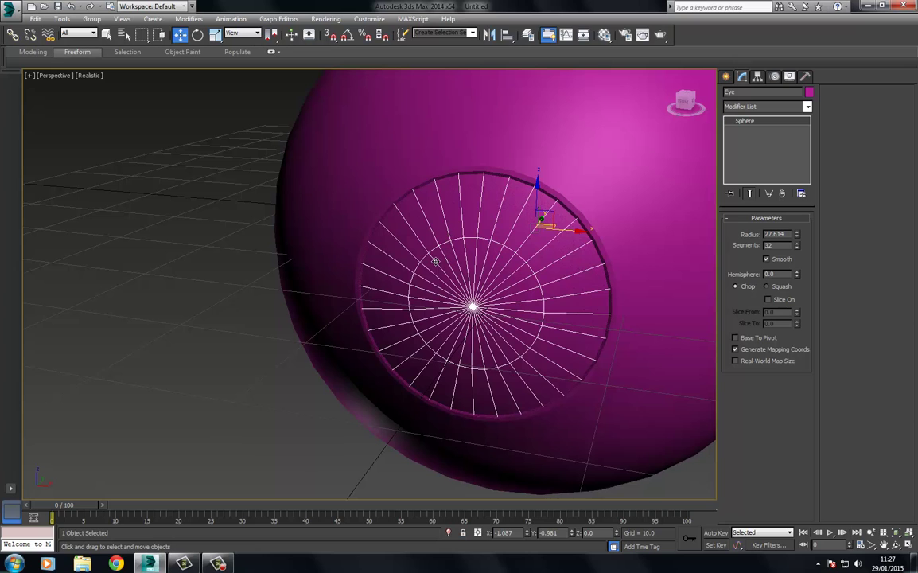
left_click_drag(395, 245, 241, 227)
key("ctrl+z")
- In the Left wireframe view, uniformly scale the Eye sphere up to about 101% so it slightly encloses the outer shell
key("l")
middle_click_drag(350, 236, 338, 184)
scroll(384, 263, "down", 3)
key("F3")
scroll(391, 251, "up", 3)
scroll(398, 236, "up", 4)
middle_click_drag(398, 236, 334, 303)
middle_click_drag(519, 165, 420, 311)
middle_click_drag(461, 265, 619, 303)
scroll(480, 248, "down", 6)
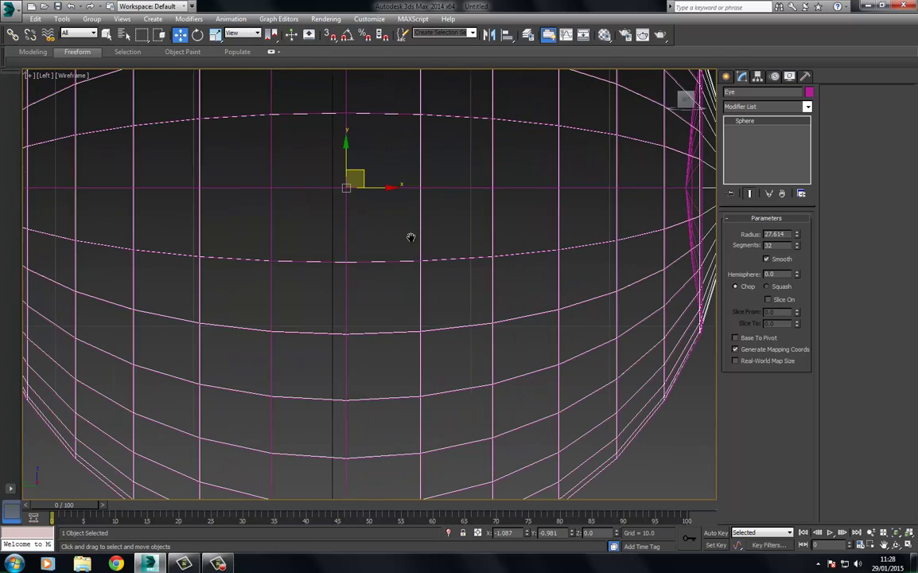
left_click(215, 34)
middle_click_drag(362, 182, 345, 164)
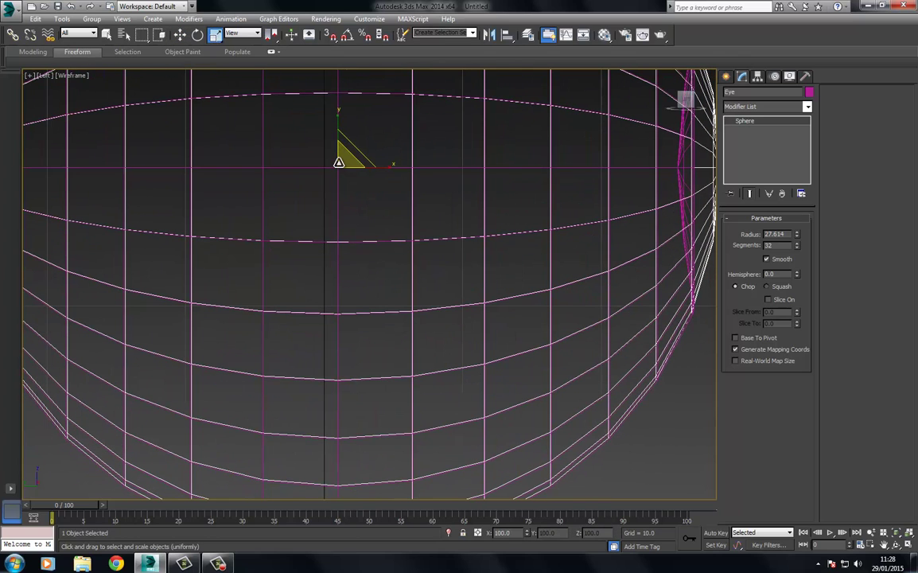
left_click_drag(339, 162, 339, 162, "shift")
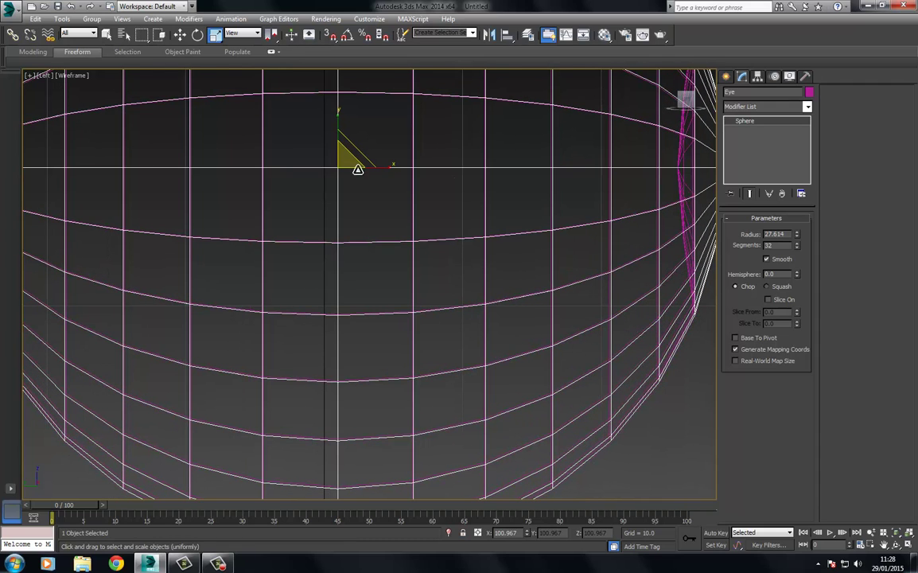
- Rename the enlarged sphere as Reflection and hide it
left_click_drag(739, 92, 720, 90)
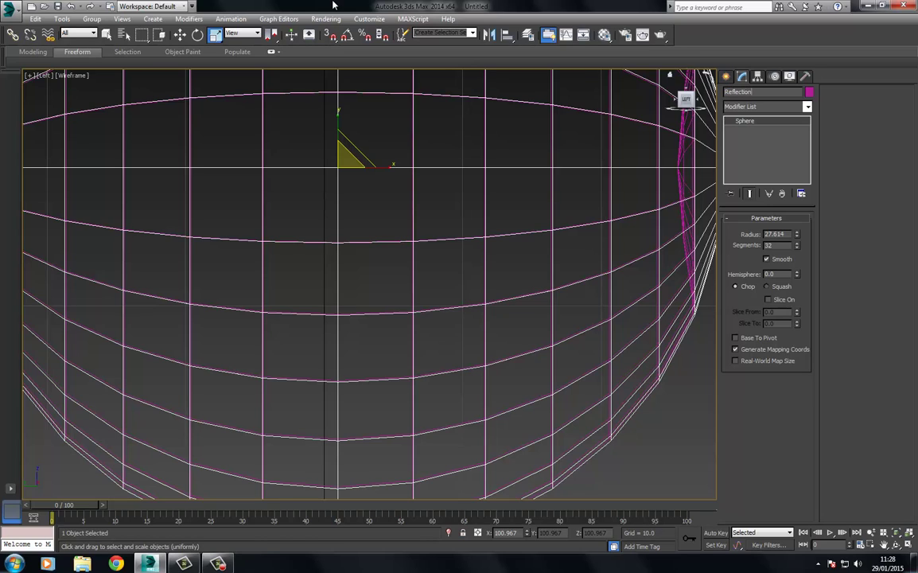
right_click(311, 182)
left_click(363, 152)
middle_click_drag(418, 196, 342, 290)
scroll(341, 290, "down", 3)
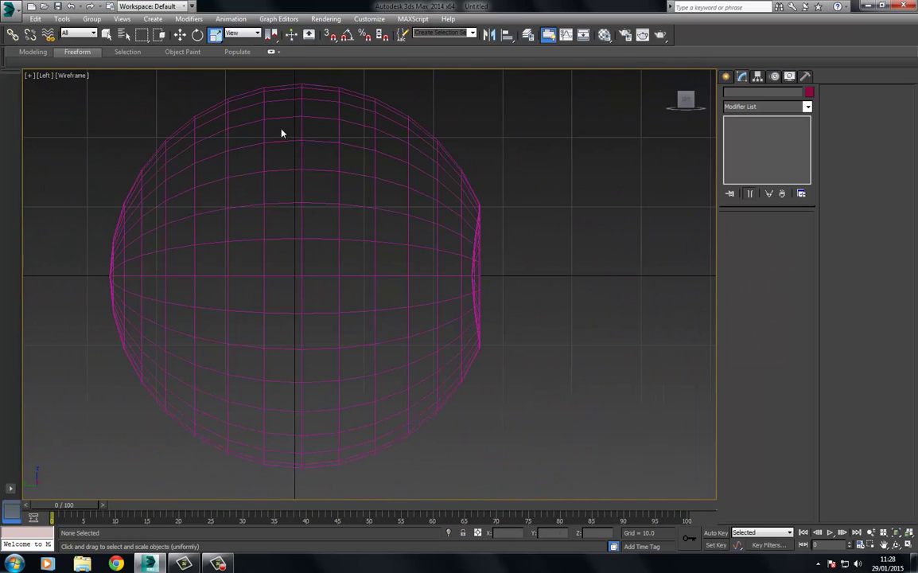
- Select the remaining editable poly sphere with the front opening and rename it Eye
left_click_drag(220, 207, 223, 208)
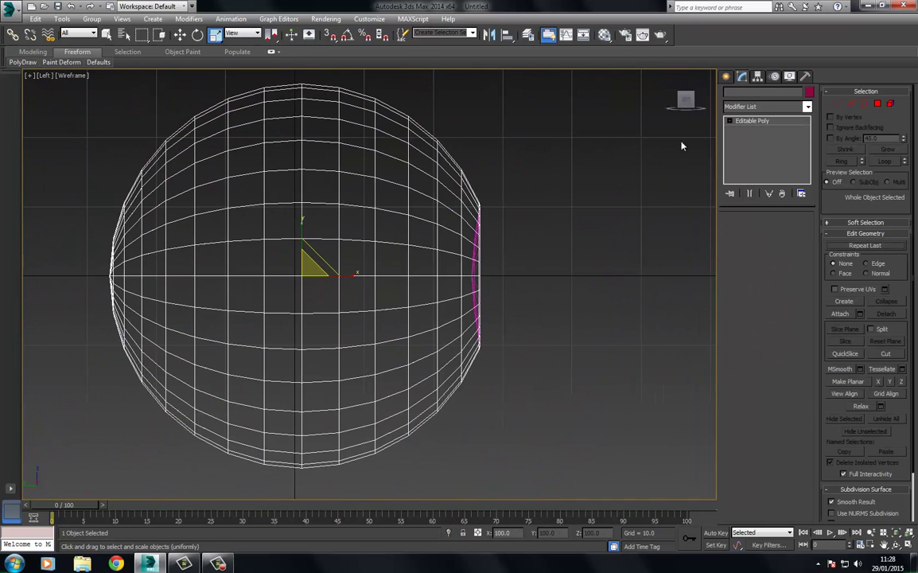
left_click(756, 92)
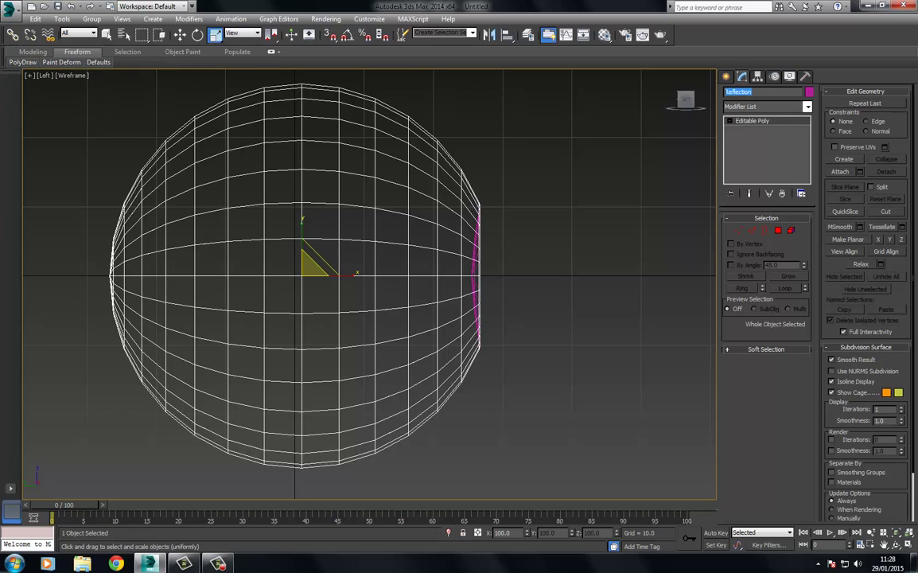
type("Eye")
middle_click_drag(251, 236, 259, 217)
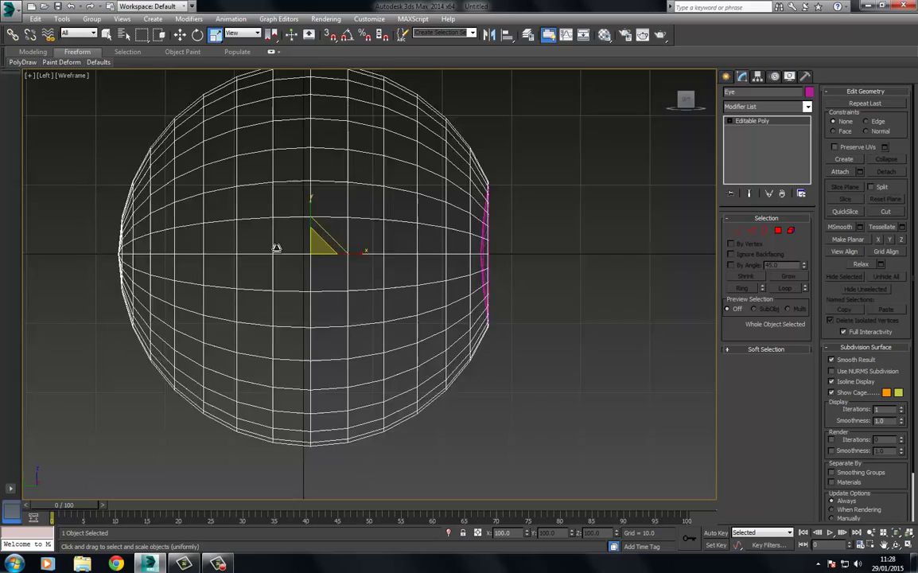
- In the shaded Perspective view, attach the recessed Eye_Center disc to the Eye object
key("p")
key("ctrl+r")
key("F3")
left_click_drag(392, 229, 348, 250)
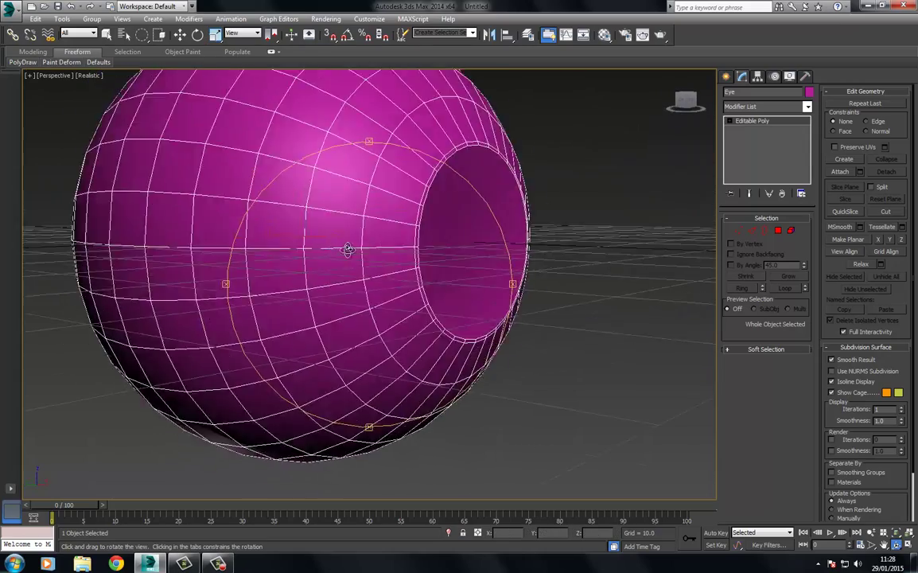
middle_click_drag(347, 250, 285, 261, "alt")
key("w")
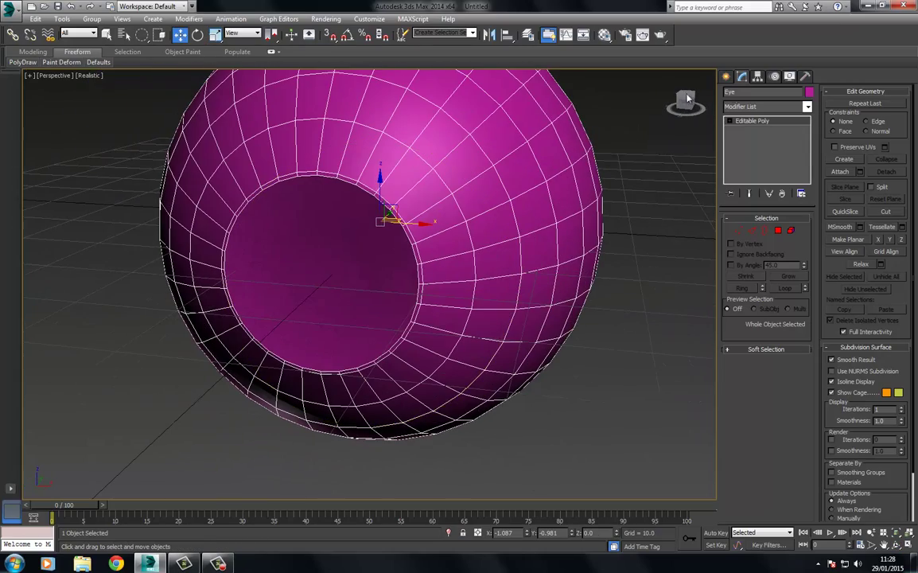
middle_click_drag(495, 181, 468, 199)
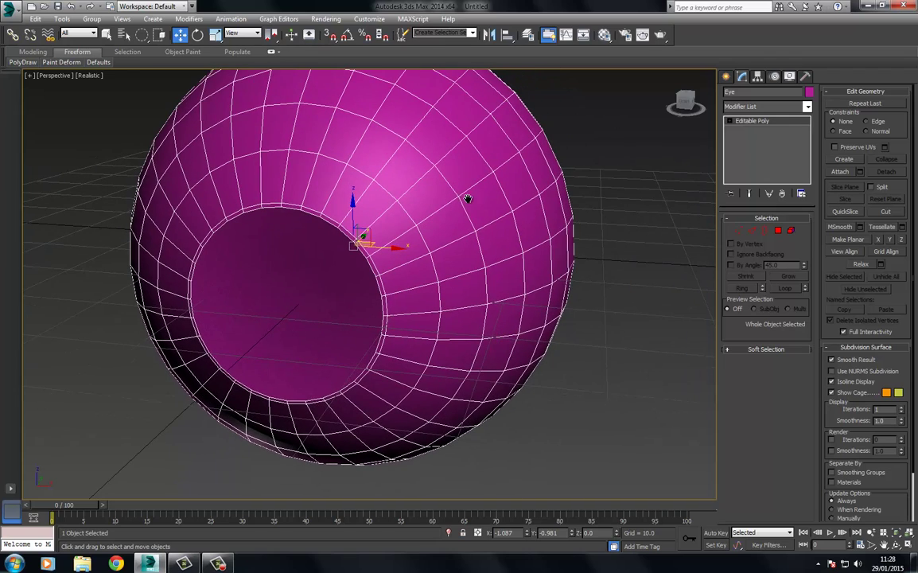
middle_click_drag(394, 191, 444, 187)
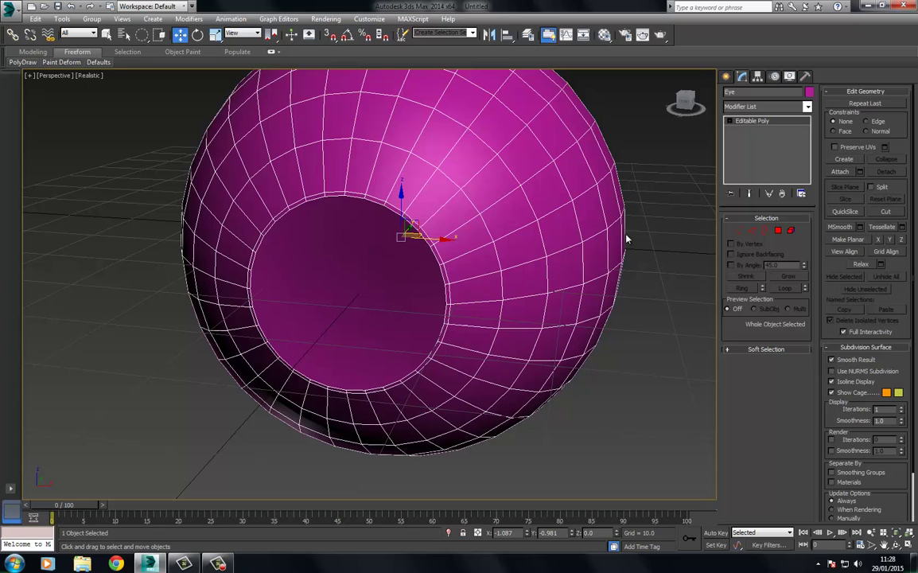
left_click(842, 172)
left_click(368, 253)
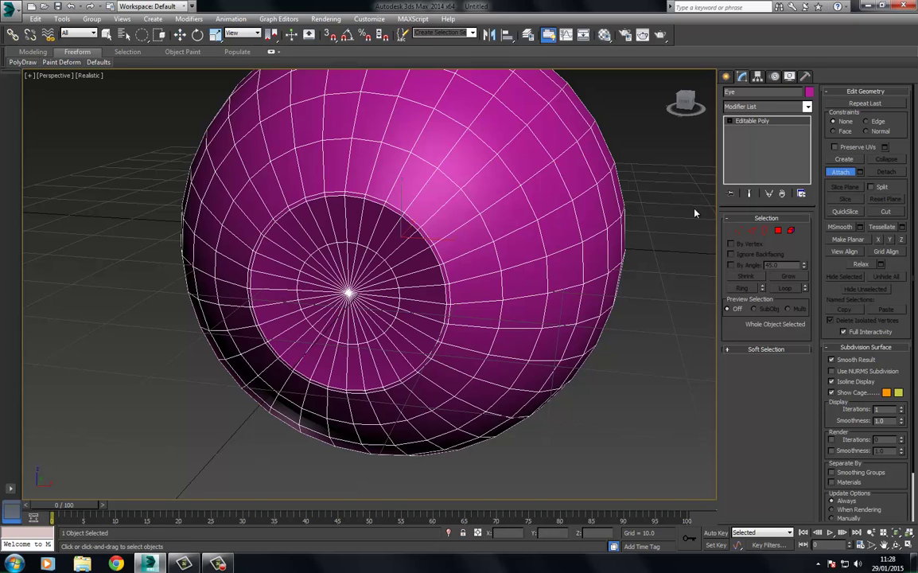
key("w")
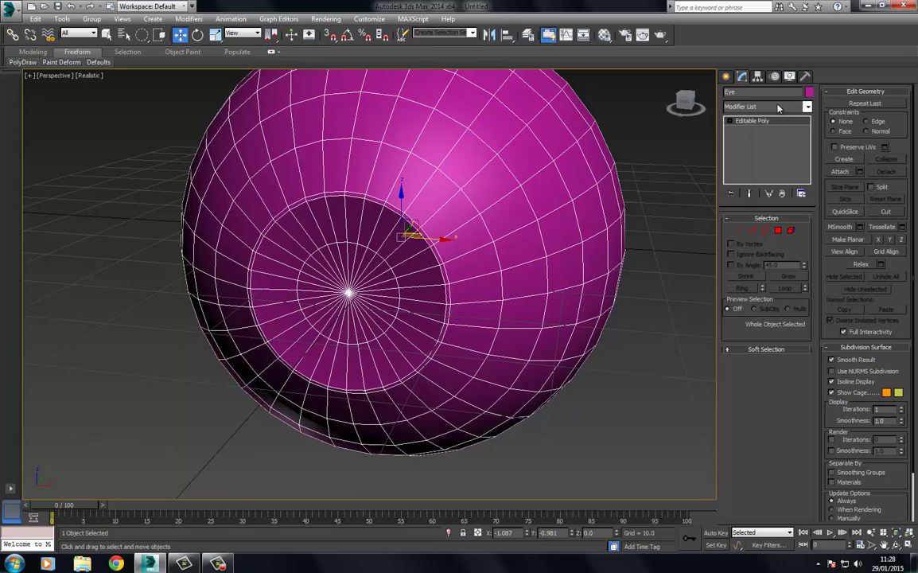
- Apply an Unwrap UVW modifier to the Eye object
left_click(776, 108)
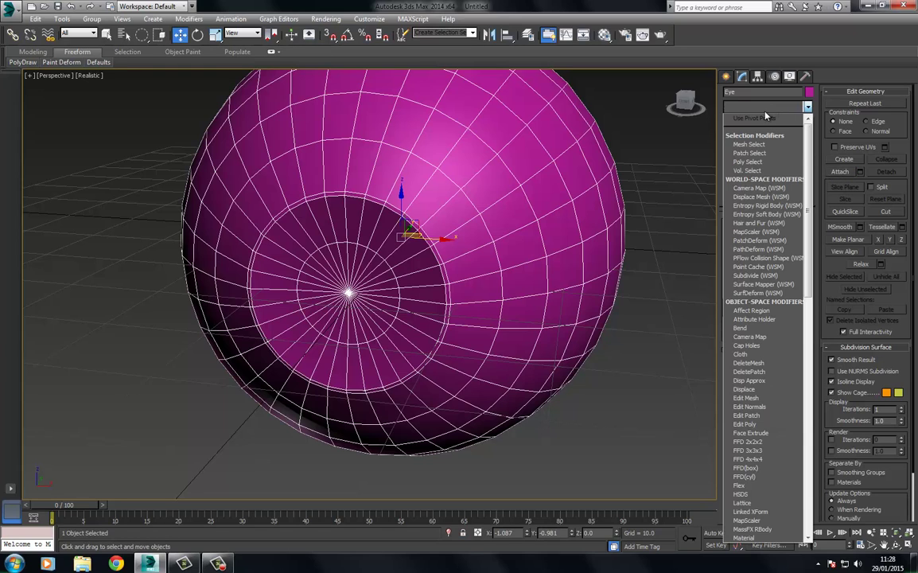
key("u")
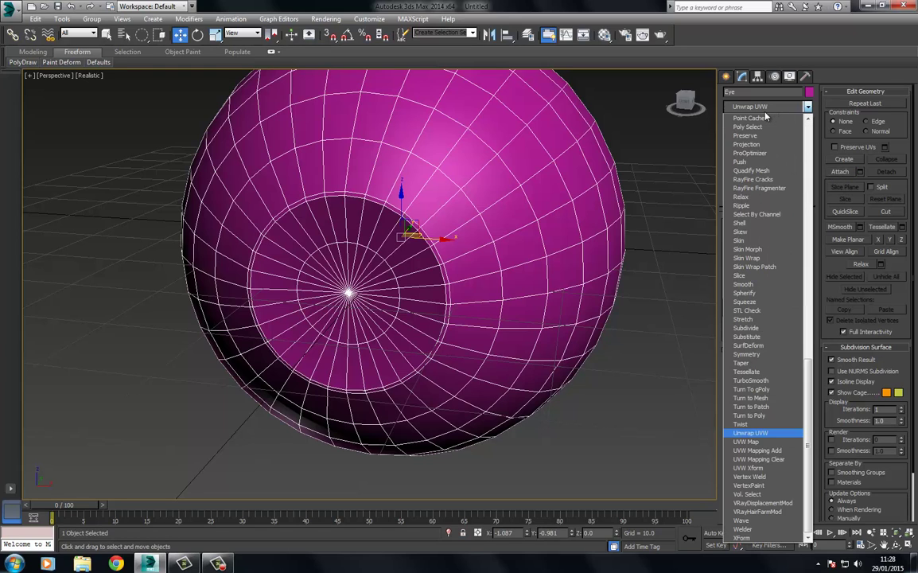
left_click(759, 433)
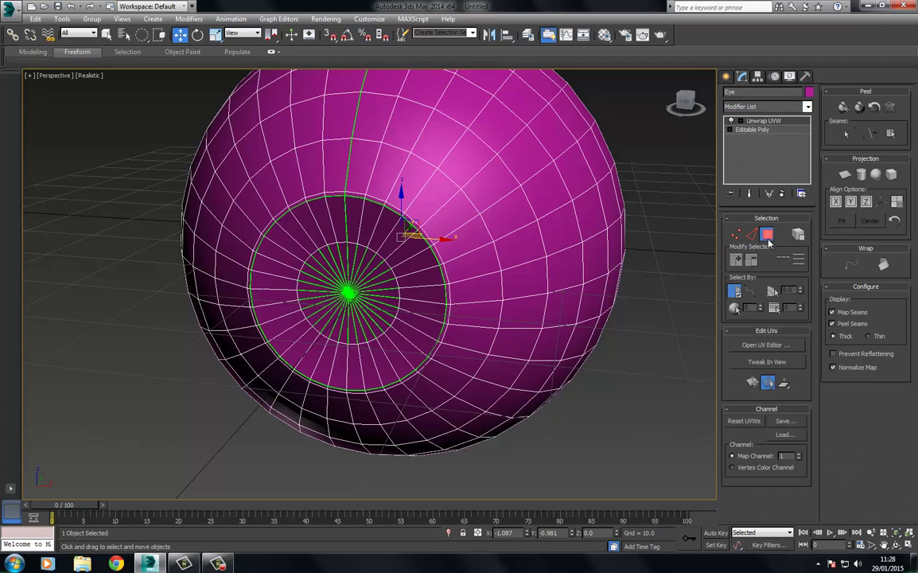
- Switch the unwrap to face selection and select the front half of the Eye with a rectangular region in the Left view
left_click(766, 236)
middle_click_drag(337, 250, 351, 249)
key("l")
middle_click_drag(360, 208, 369, 232)
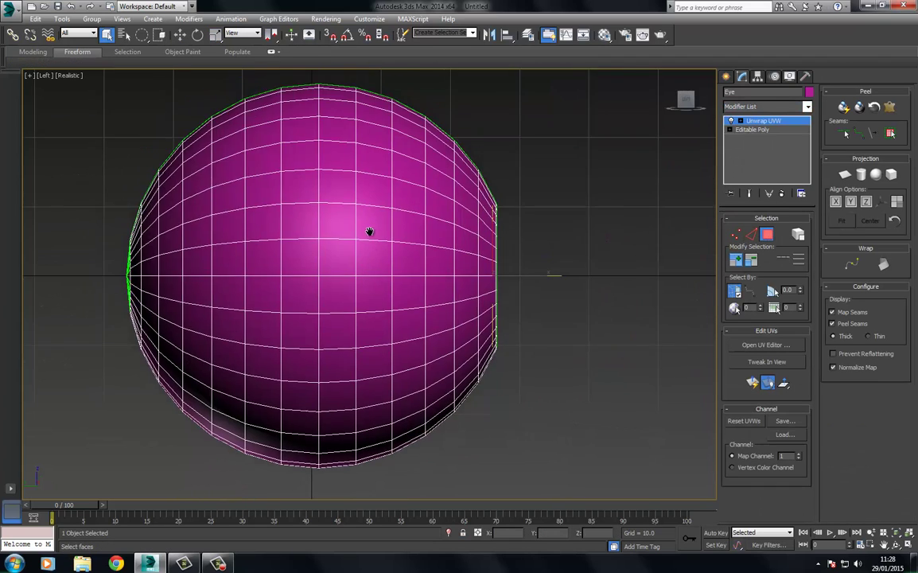
scroll(370, 232, "down", 3)
mouse_move(348, 128)
left_mouse_down()
mouse_move(403, 283)
mouse_move(418, 248)
mouse_move(389, 181)
mouse_move(353, 146)
left_mouse_up()
left_click_drag(141, 35, 141, 35)
left_click_drag(414, 315, 350, 403)
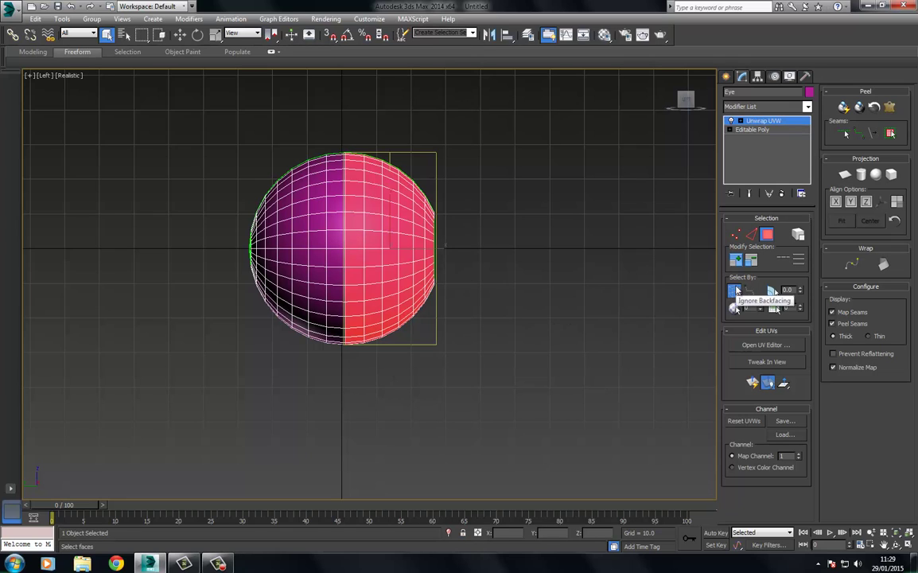
- Turn off Ignore Backfacing, reselect all faces of the Eye's front half, and check the selection in the Perspective view
left_click(496, 109)
left_click_drag(498, 106, 349, 430)
key("p")
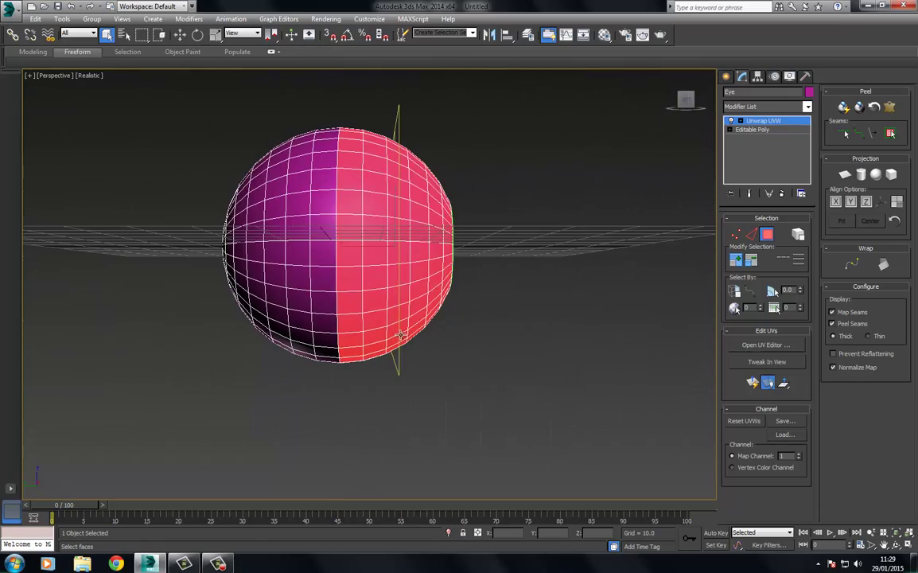
middle_click_drag(393, 262, 219, 274, "alt")
left_click_drag(219, 274, 641, 312)
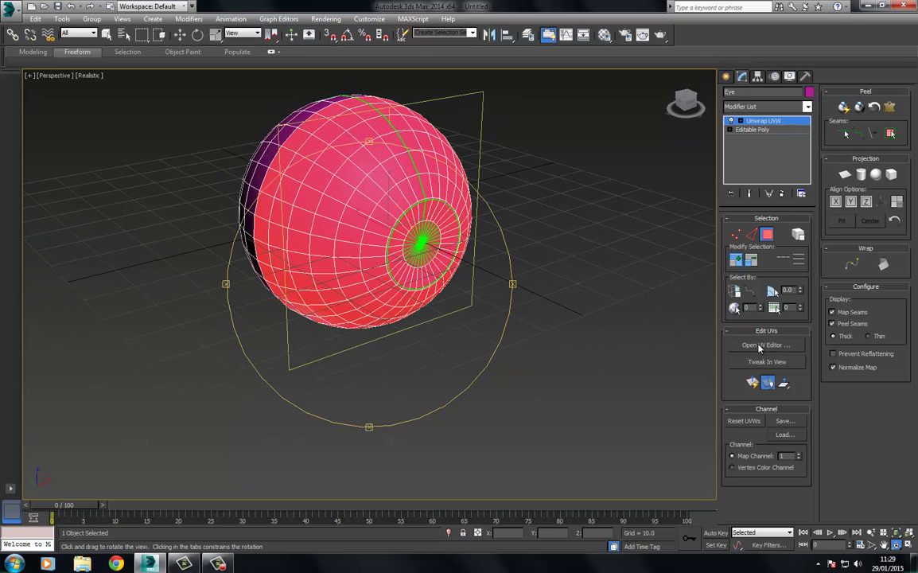
- In the UV editor, break the selected front-half faces off the layout and move them above the checker square, keeping them selected
left_click(760, 345)
scroll(221, 185, "down", 5)
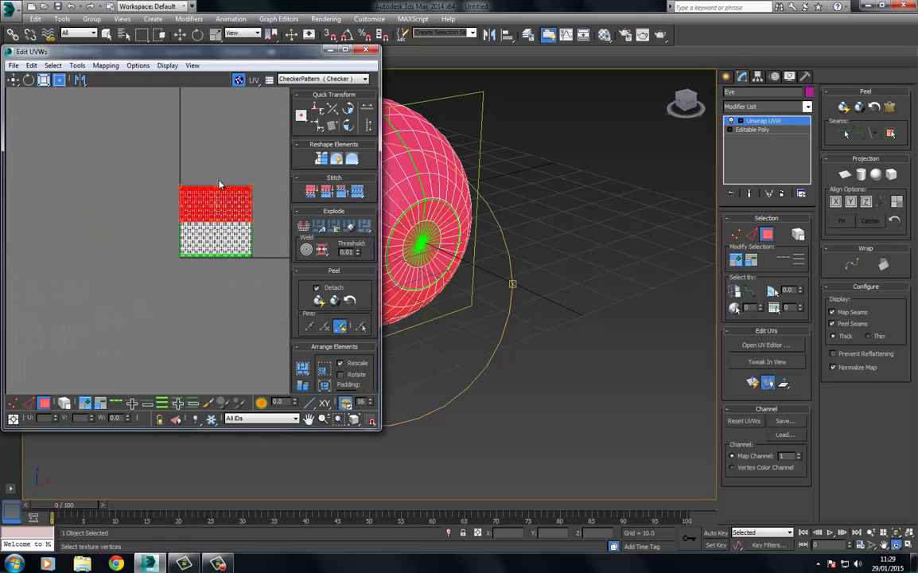
left_click_drag(203, 62, 316, 61)
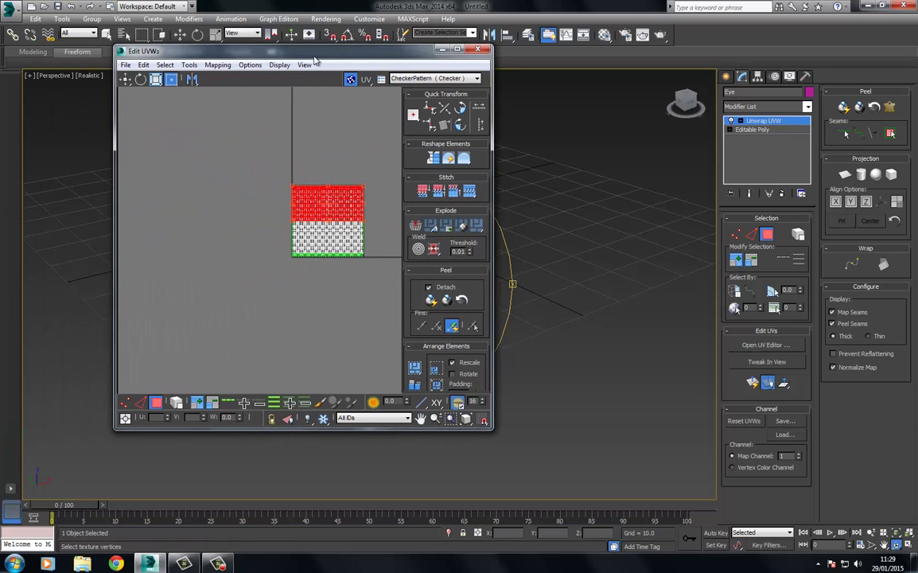
right_click(317, 206)
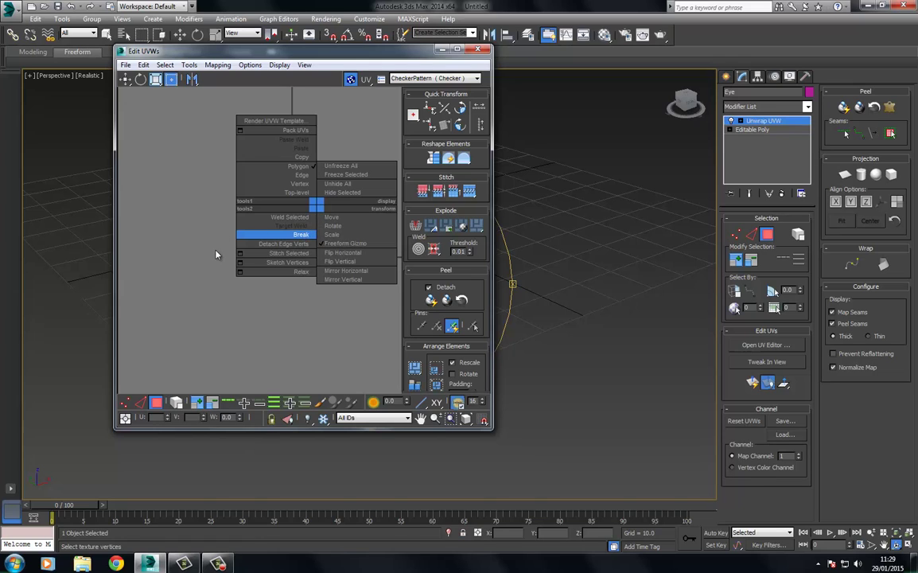
left_click(280, 235)
left_click_drag(322, 222, 322, 156)
middle_click_drag(272, 185, 248, 185)
left_click(233, 199)
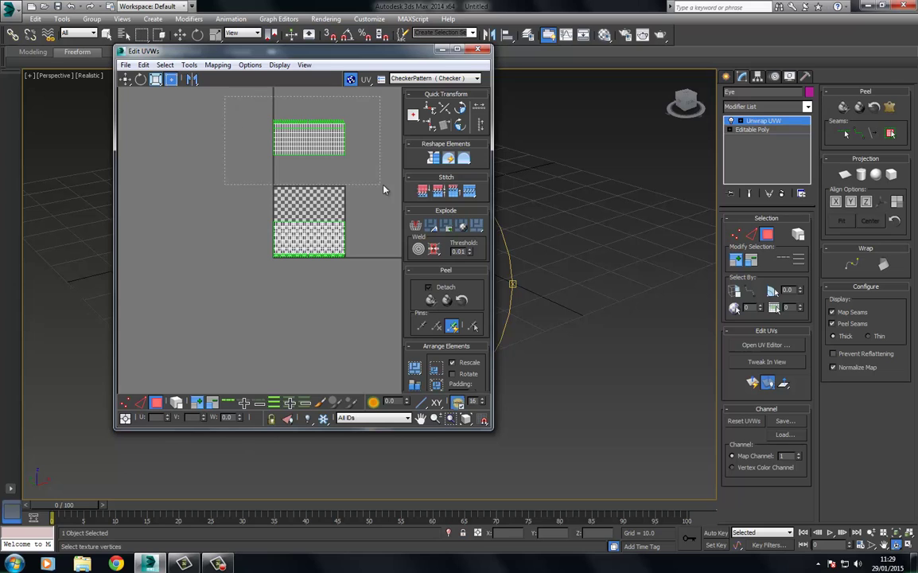
left_click_drag(383, 189, 368, 183)
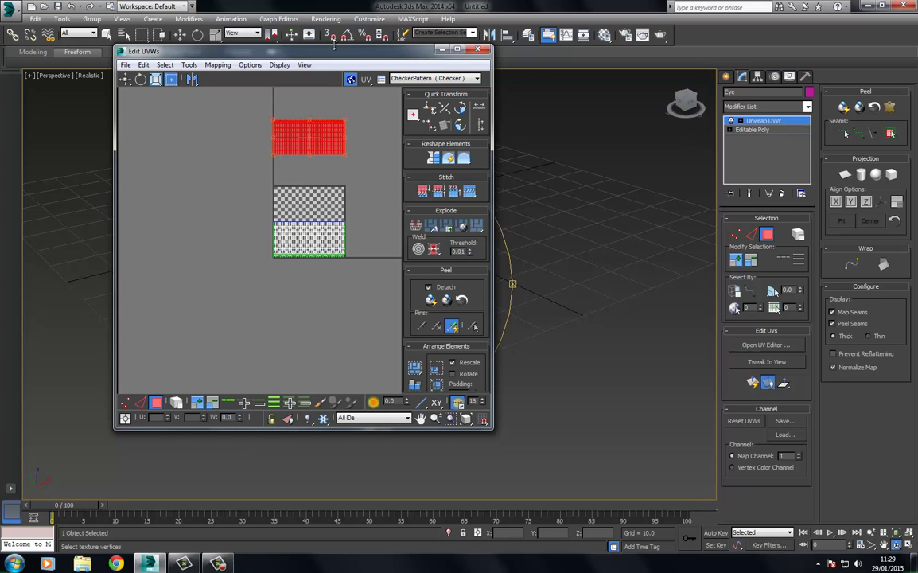
- Apply a planar projection aligned to the Y axis to the Eye's front-half faces and leave face selection
left_click_drag(330, 57, 289, 320)
middle_click_drag(355, 176, 366, 140)
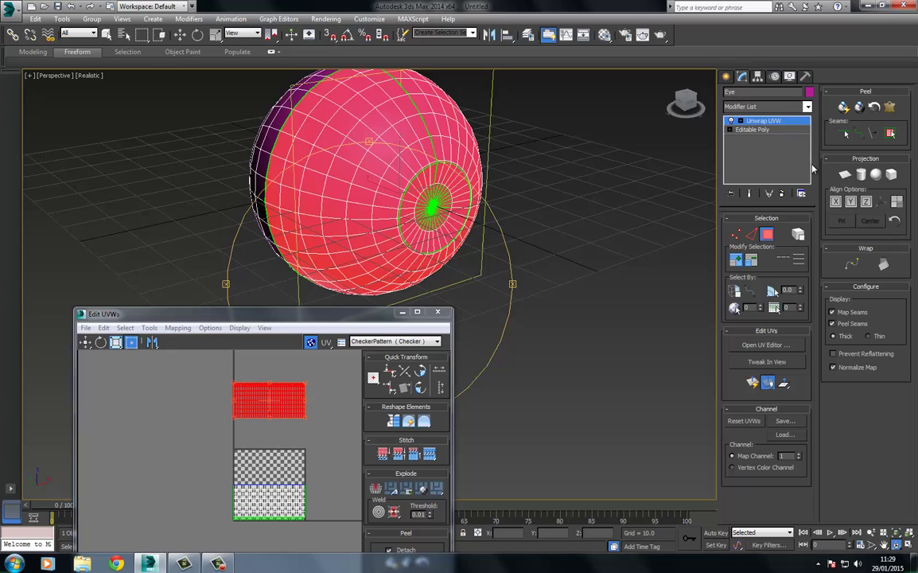
middle_click_drag(656, 205, 490, 192)
scroll(659, 176, "down", 4)
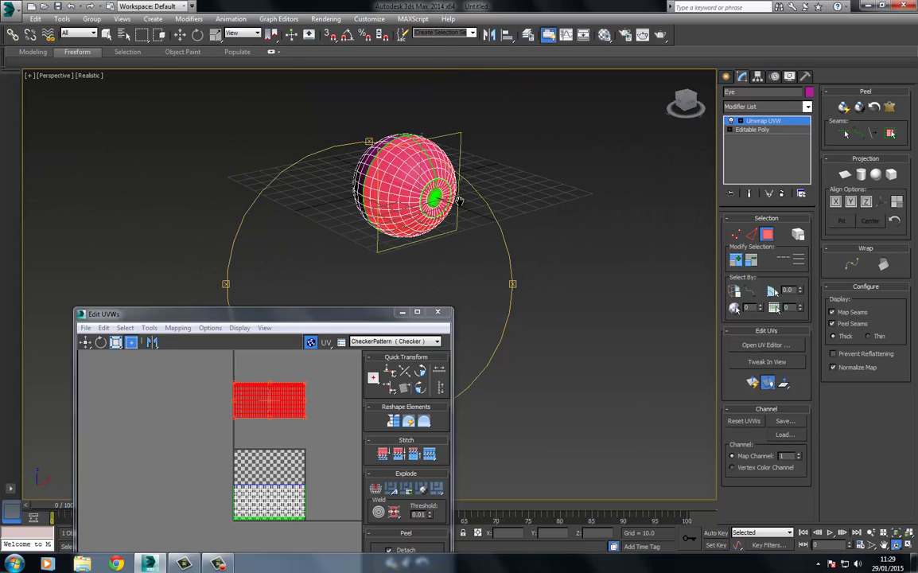
left_click(846, 176)
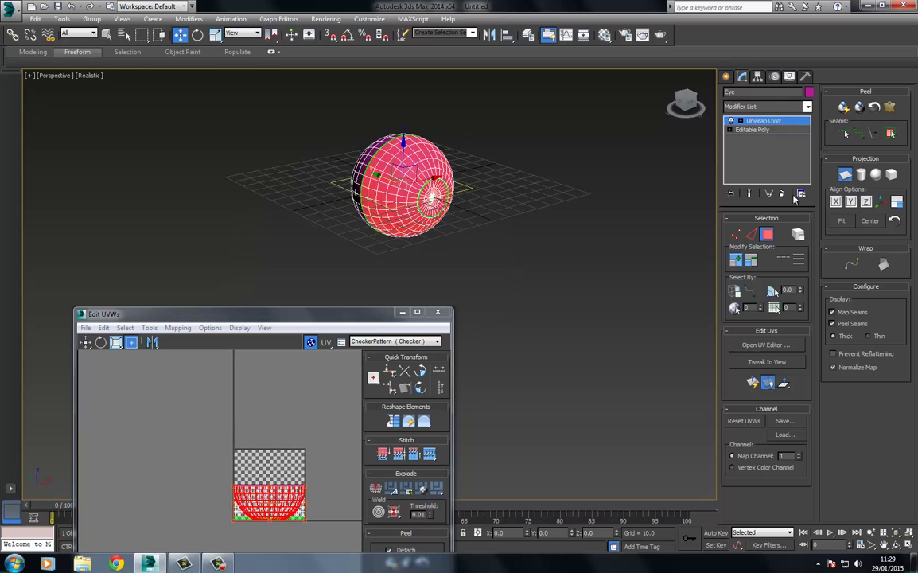
left_click(851, 202)
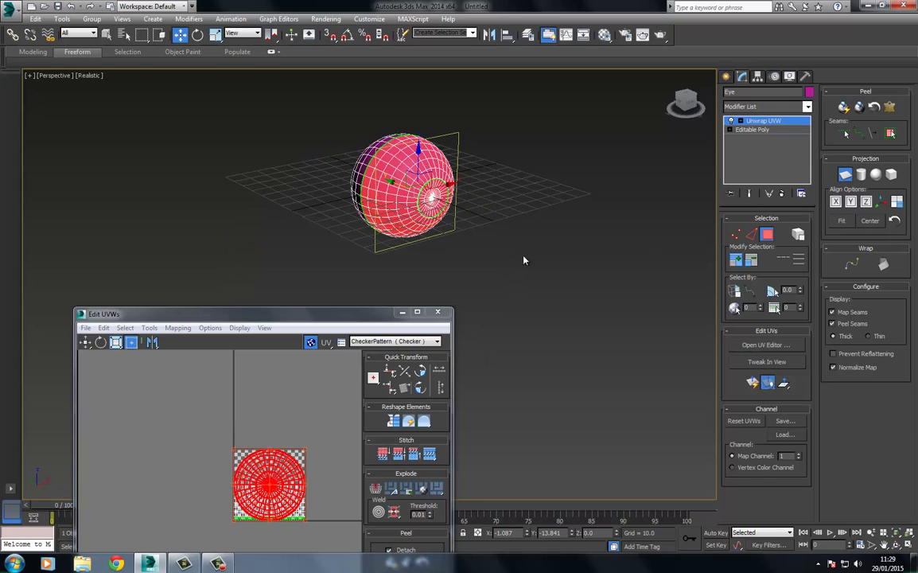
left_click(758, 121)
- Invert the face selection to the Eye's back half and apply a planar projection aligned to the Y axis
left_click_drag(279, 319, 438, 0)
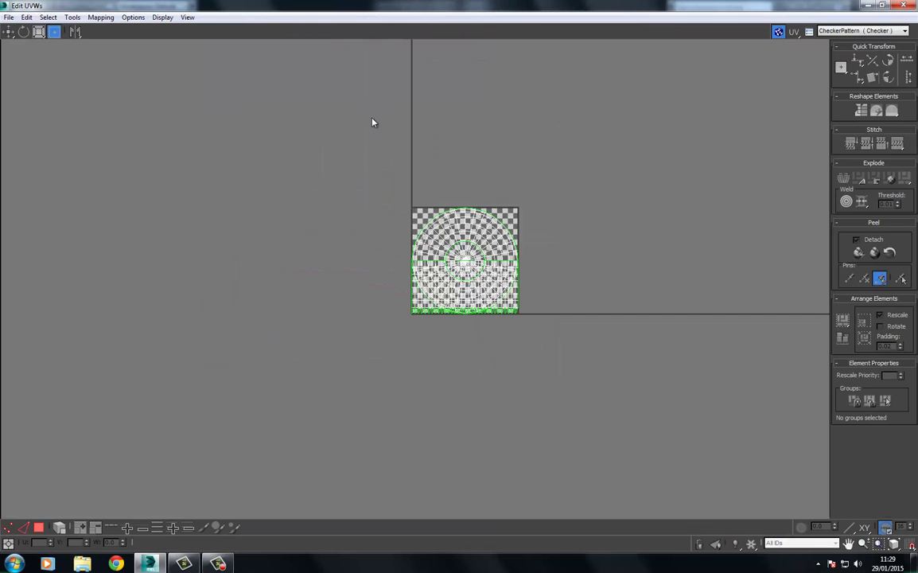
left_click(40, 527)
key("ctrl+i")
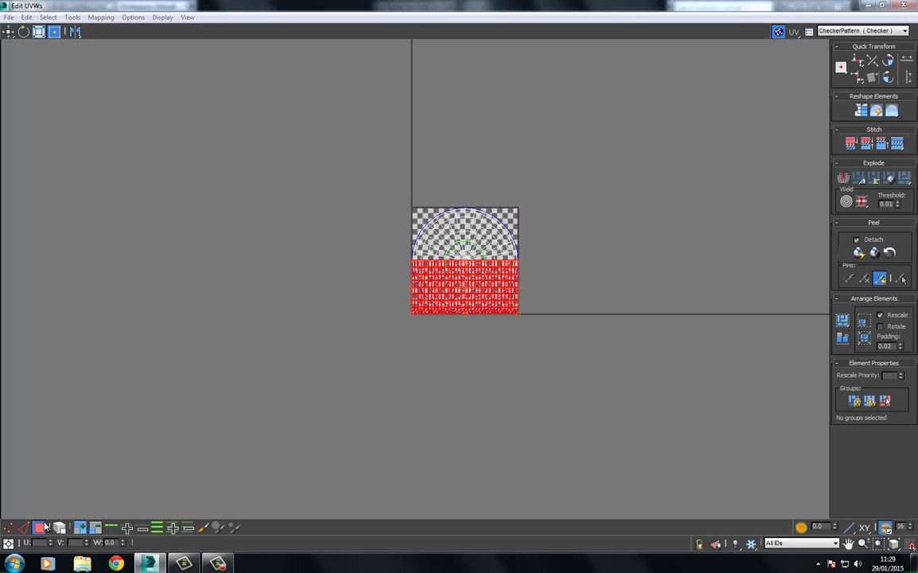
double_click(444, 5)
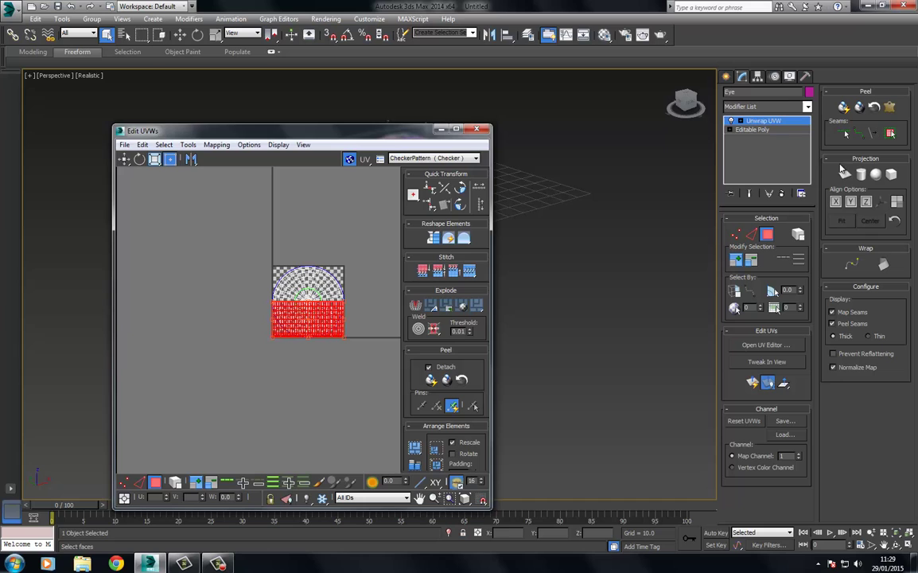
left_click(757, 122)
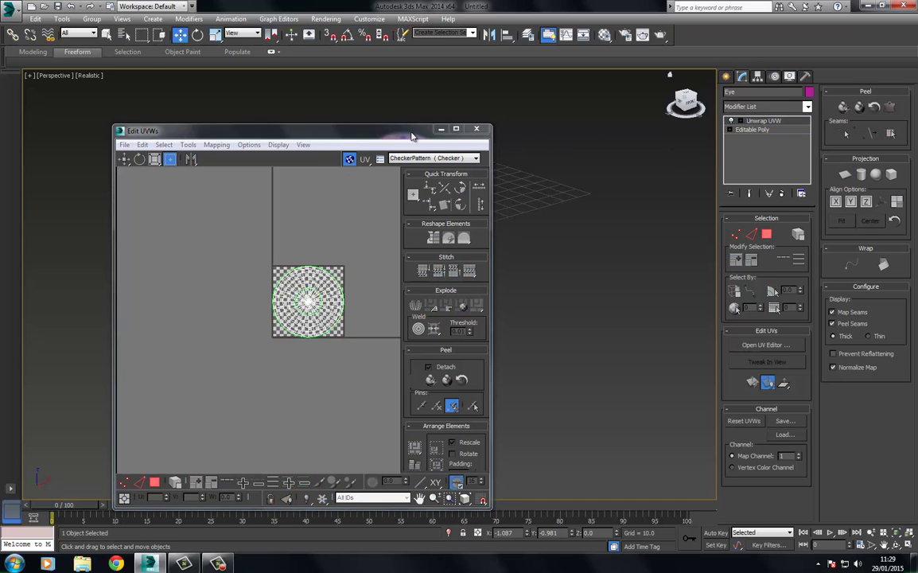
- Examine the circular UV shells in the enlarged UV editor, then close it and deselect the Eye
double_click(310, 135)
middle_click_drag(327, 156, 258, 100)
scroll(378, 252, "up", 5)
scroll(320, 236, "up", 3)
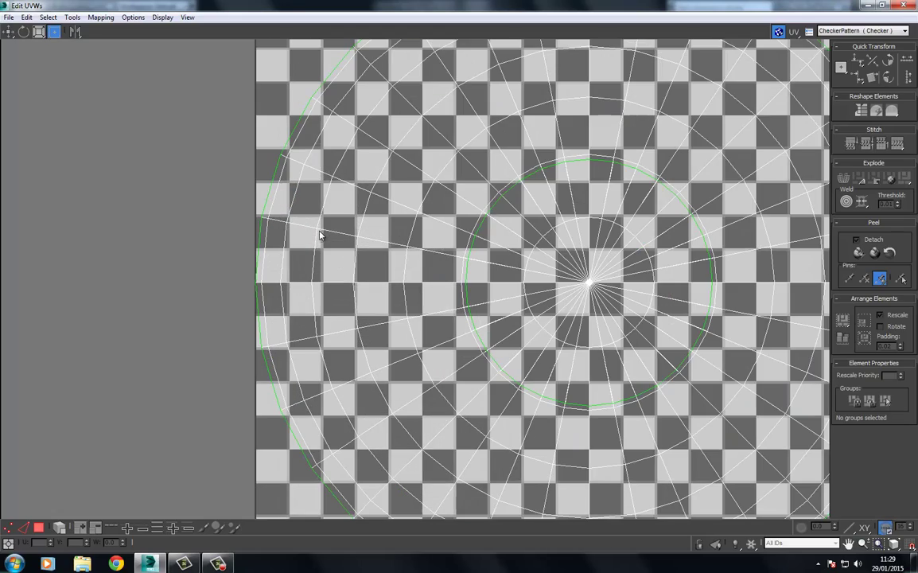
scroll(334, 230, "down", 6)
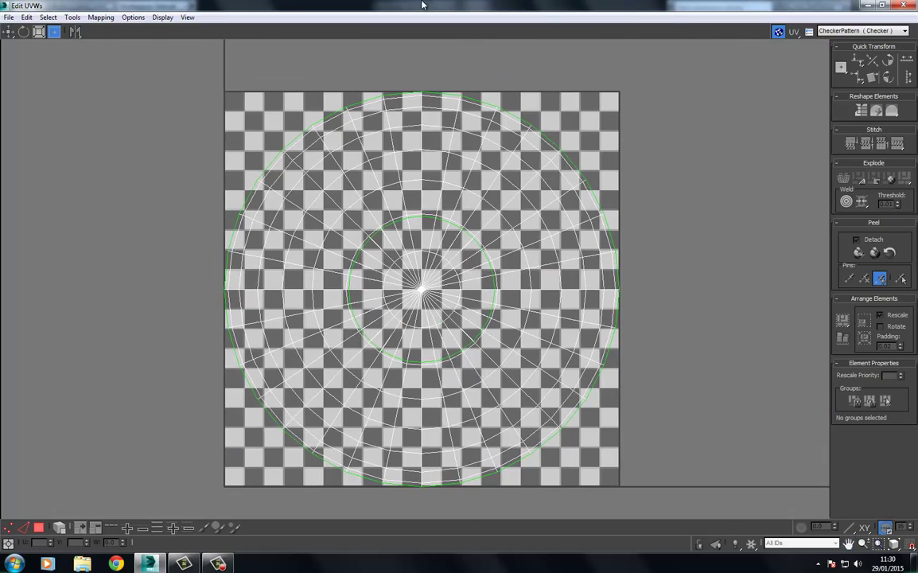
double_click(422, 5)
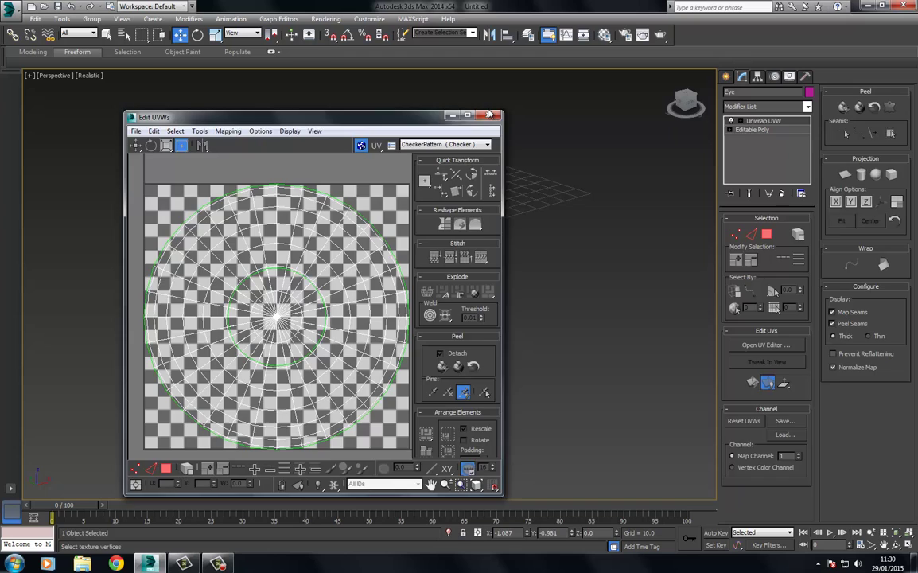
left_click(555, 120)
- Examine the shaded eyeball from behind and from the iris side in the Perspective view
scroll(494, 226, "up", 2)
scroll(349, 229, "up", 4)
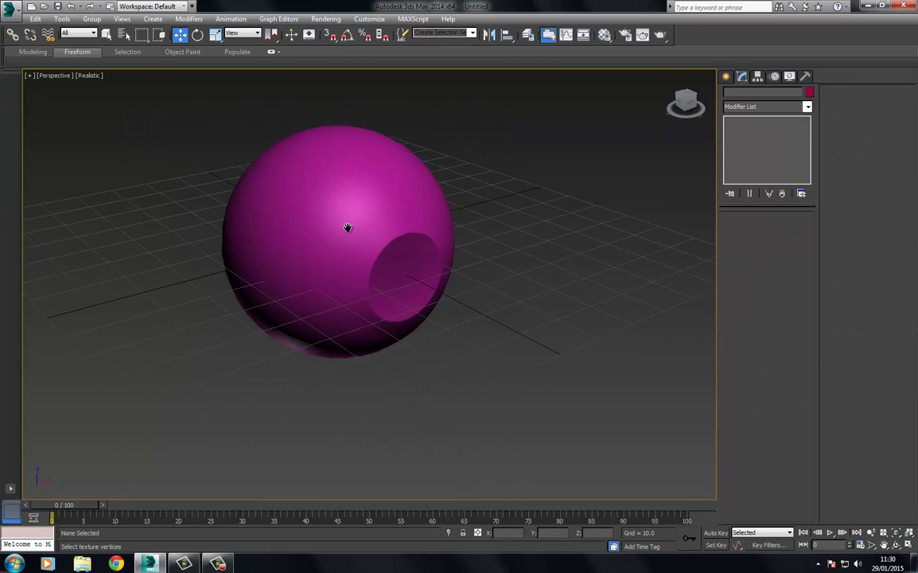
middle_click_drag(353, 294, 339, 242, "alt")
mouse_move(339, 242)
left_mouse_down()
mouse_move(353, 221)
mouse_move(349, 233)
left_mouse_up()
scroll(348, 233, "up", 4)
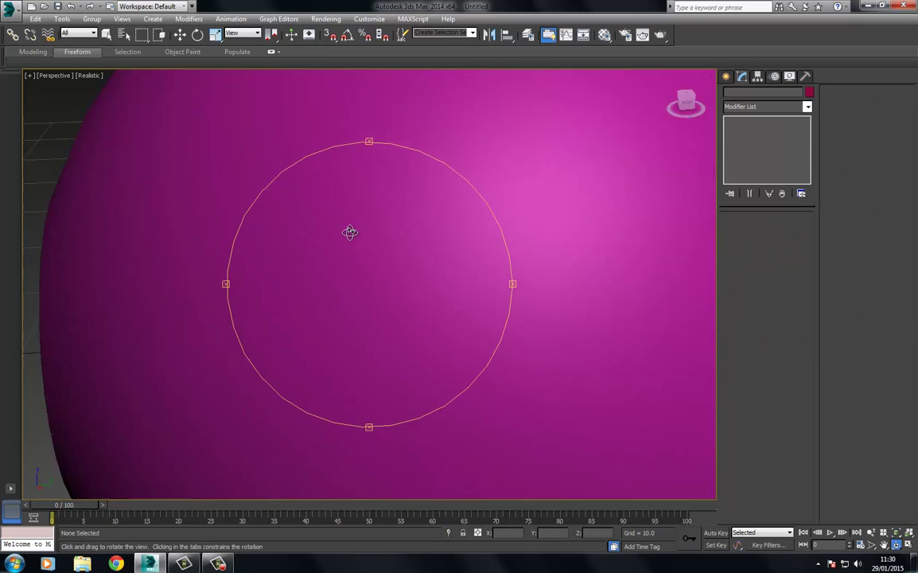
scroll(392, 242, "down", 6)
scroll(420, 236, "down", 3)
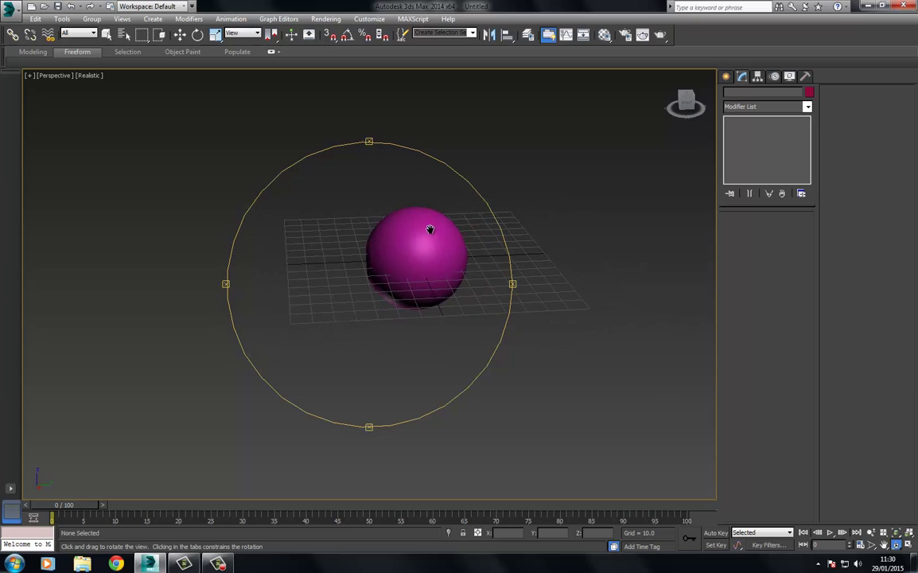
middle_click_drag(423, 212, 502, 246, "alt")
scroll(421, 226, "up", 3)
key("w")
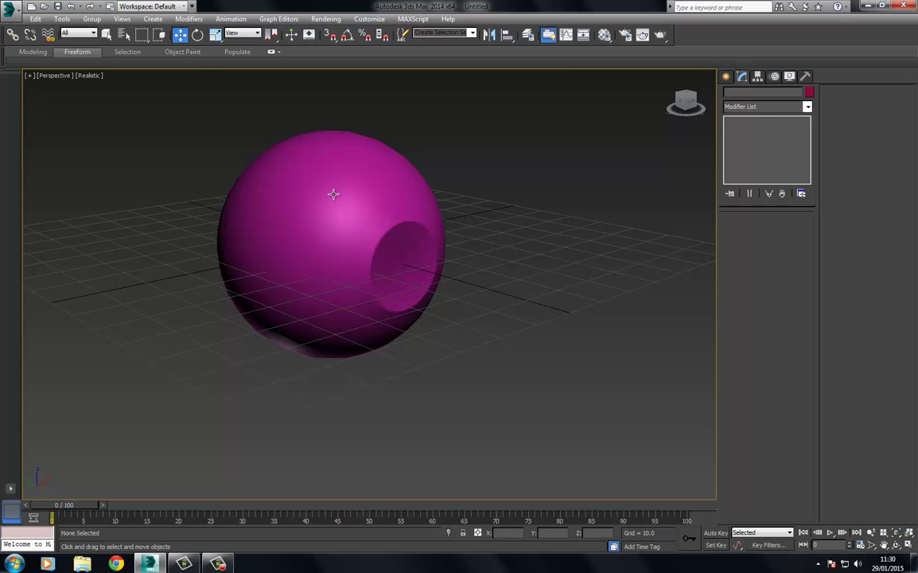
- Apply a TurboSmooth modifier to the Eye and collapse it to an Editable Poly
left_click(334, 193)
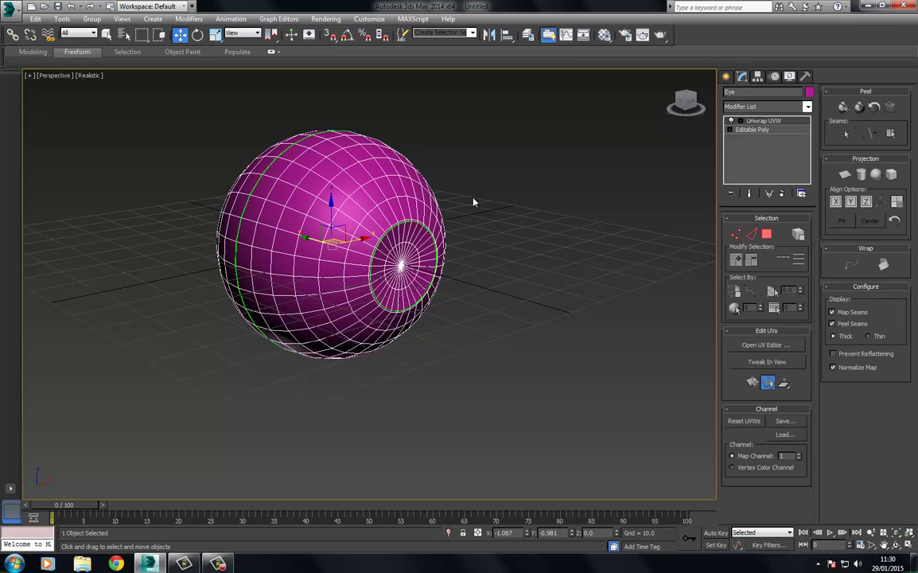
left_click(744, 108)
key("t")
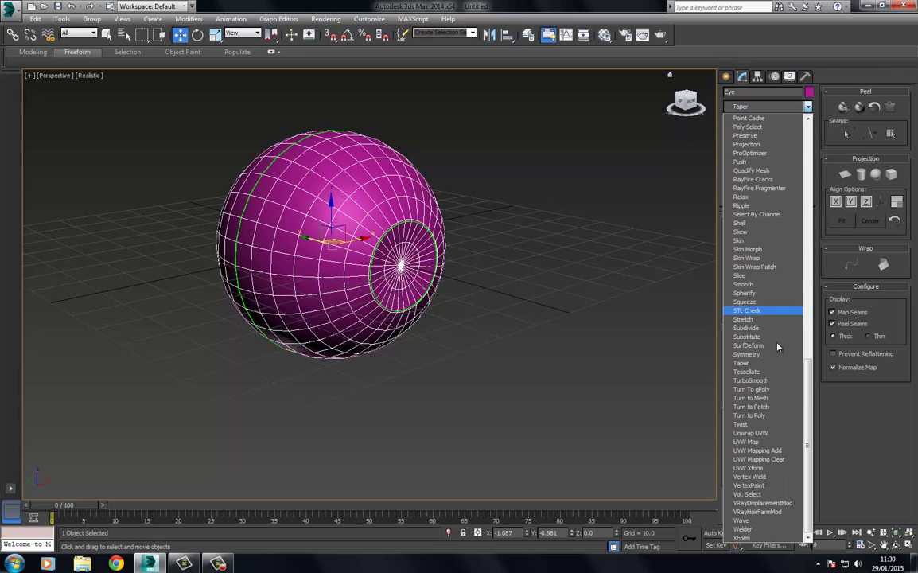
left_click(751, 381)
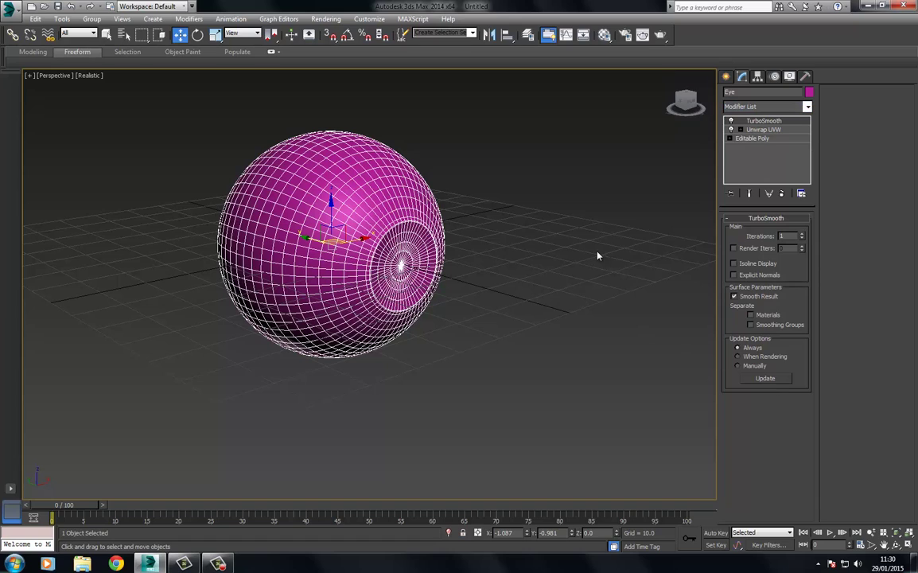
right_click(355, 219)
mouse_move(410, 312)
left_click(521, 322)
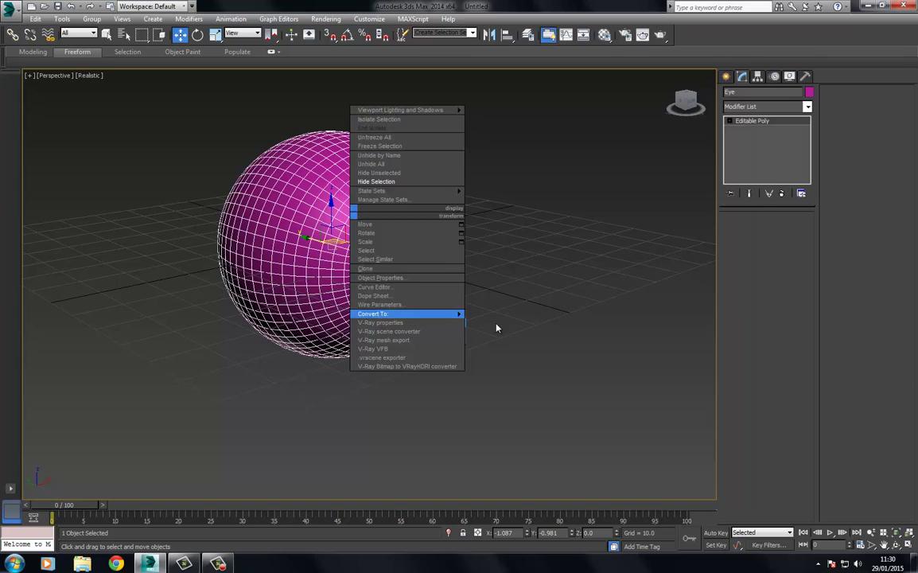
- Select the recessed iris disc element of the Eye, detach it as Eye_Center, and leave element selection
left_click(791, 230)
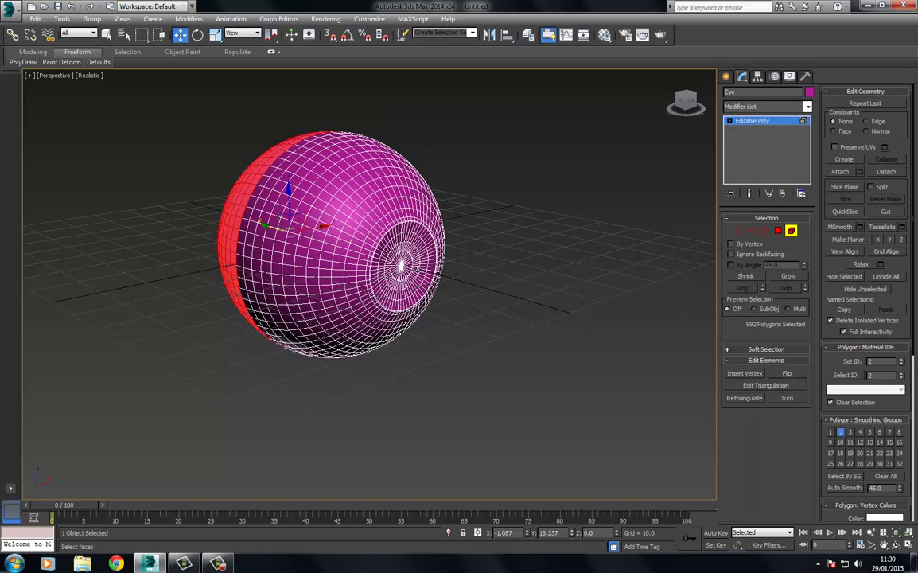
left_click(417, 259)
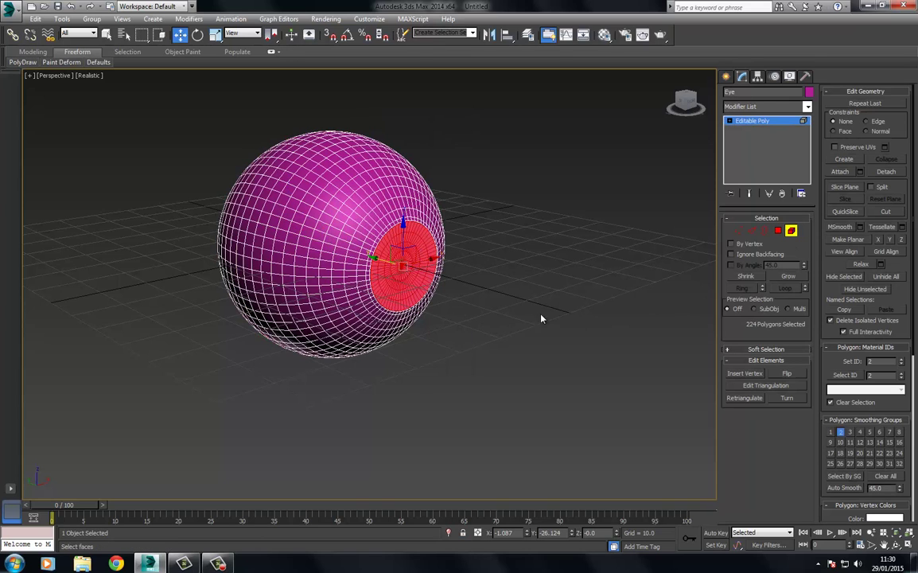
left_click(885, 171)
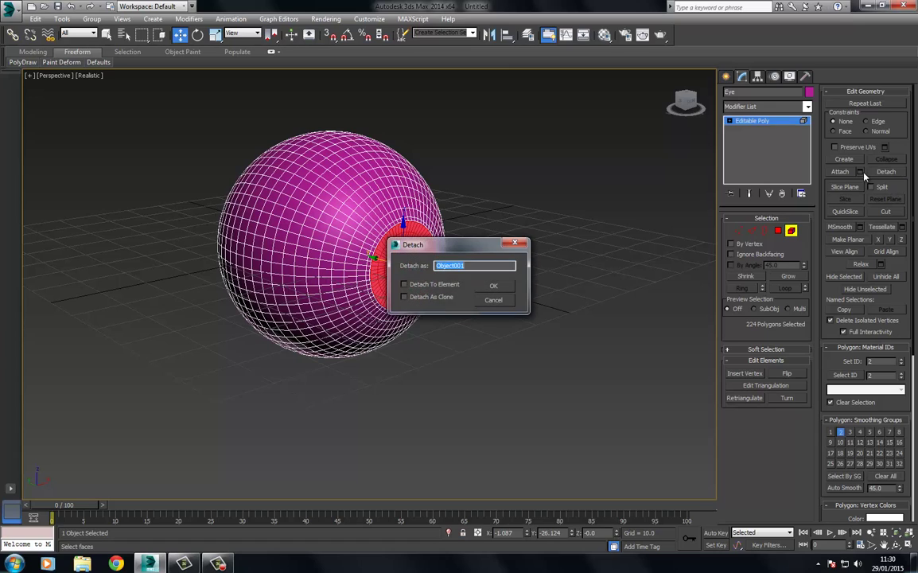
type("Eye_Center")
key("Return")
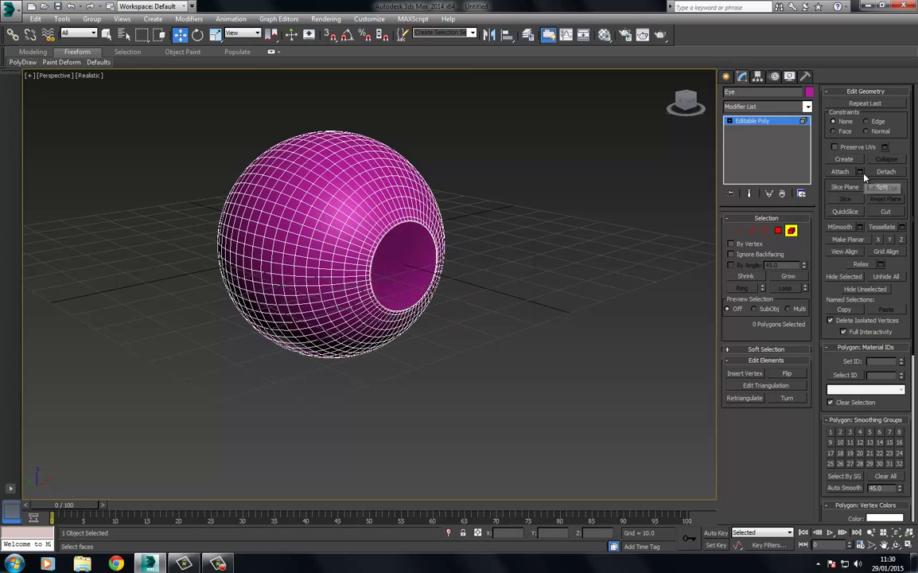
left_click(753, 125)
left_click(531, 165)
left_click_drag(484, 128, 391, 176)
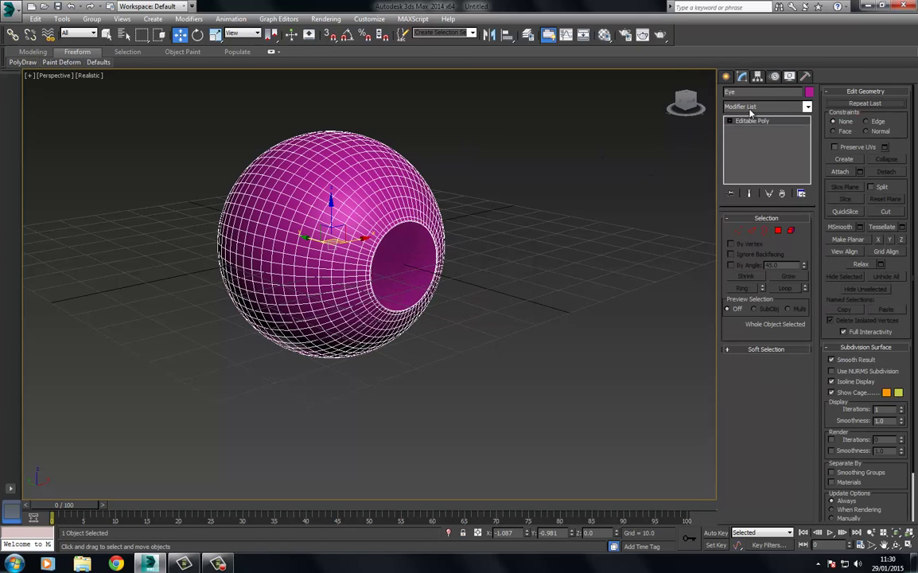
- Select both the Eye and Eye_Center objects and assign them the 24 - Default material
left_click(673, 195)
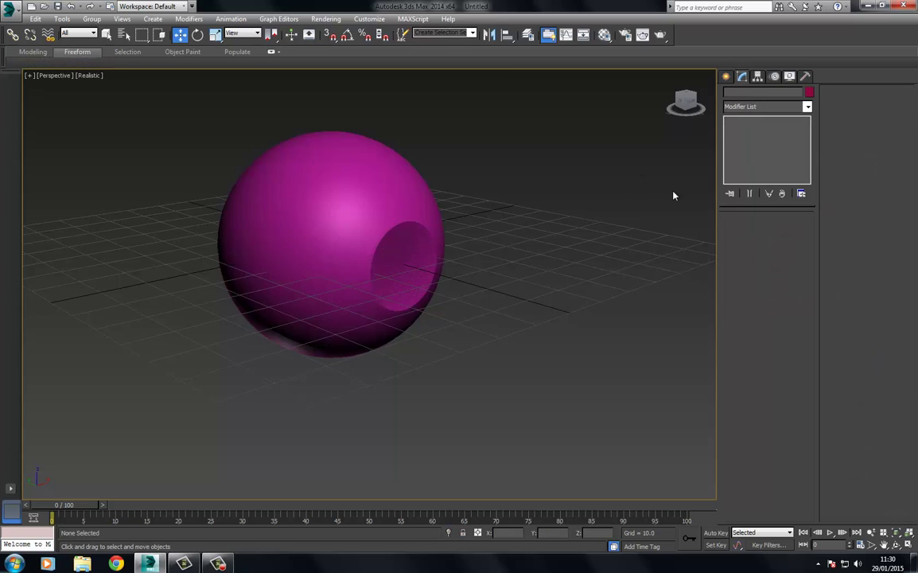
right_click(481, 269)
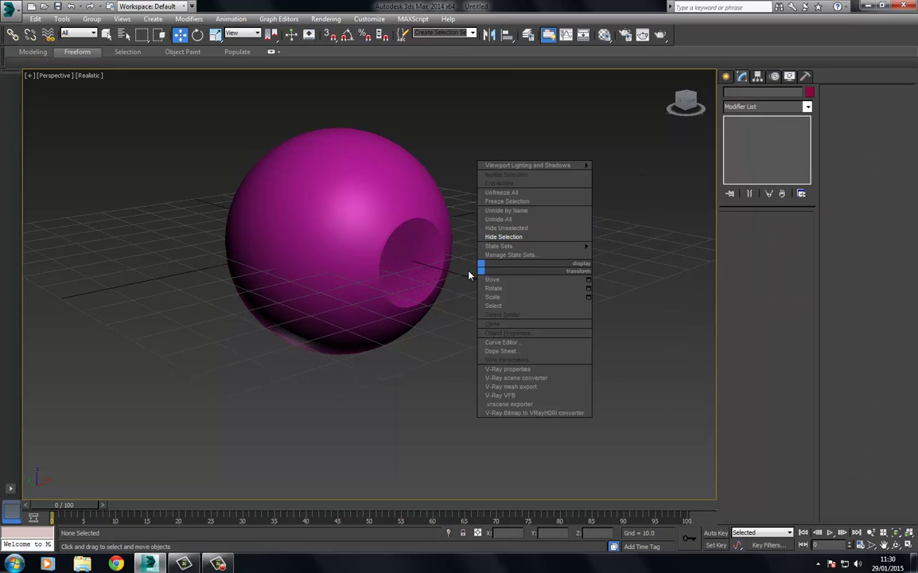
left_click(471, 273)
left_click_drag(494, 144, 345, 379)
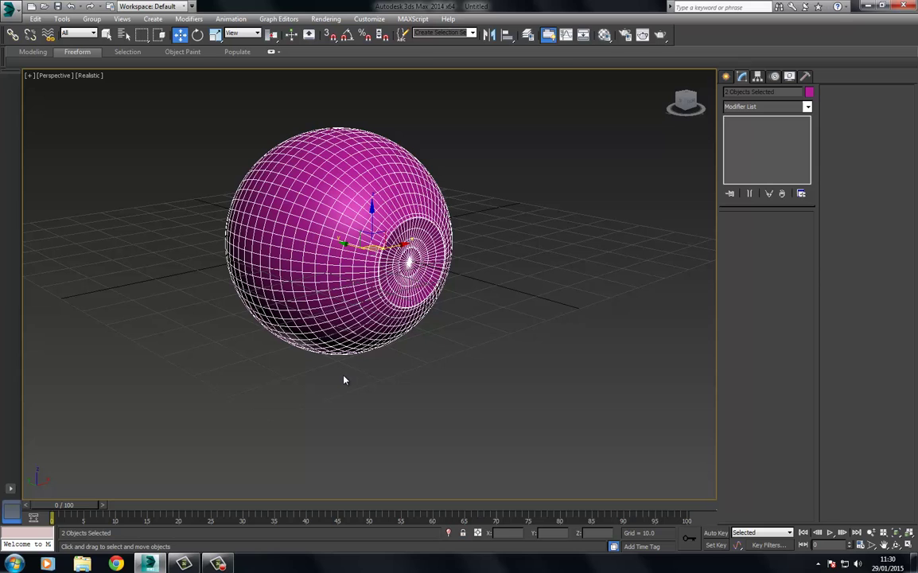
key("m")
left_click(630, 195)
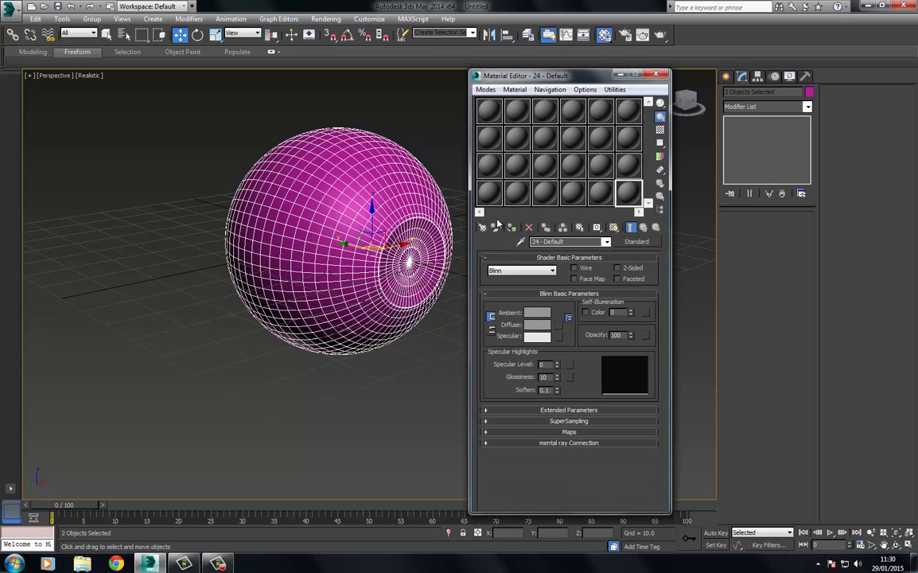
left_click(510, 229)
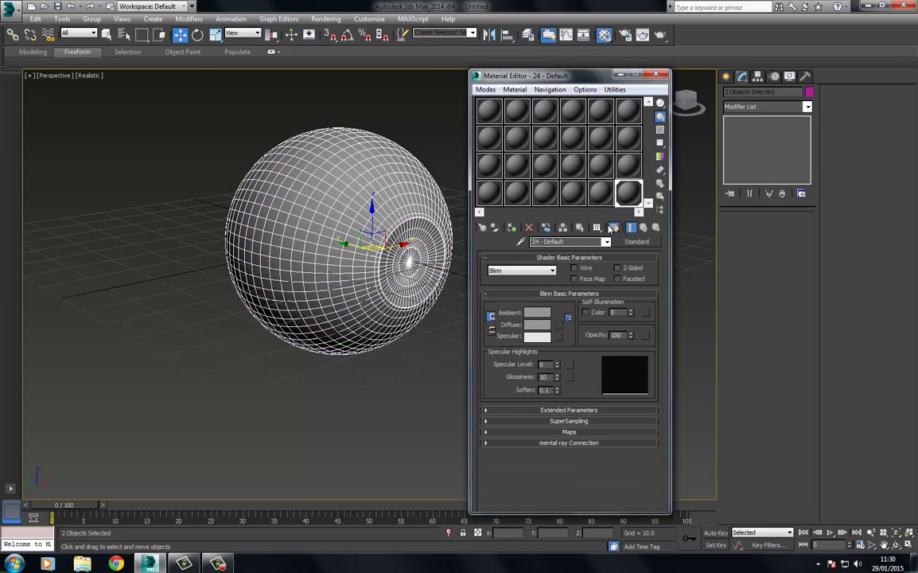
- Unhide the outer Reflection sphere around the eyeball
right_click(384, 362)
left_click(421, 343)
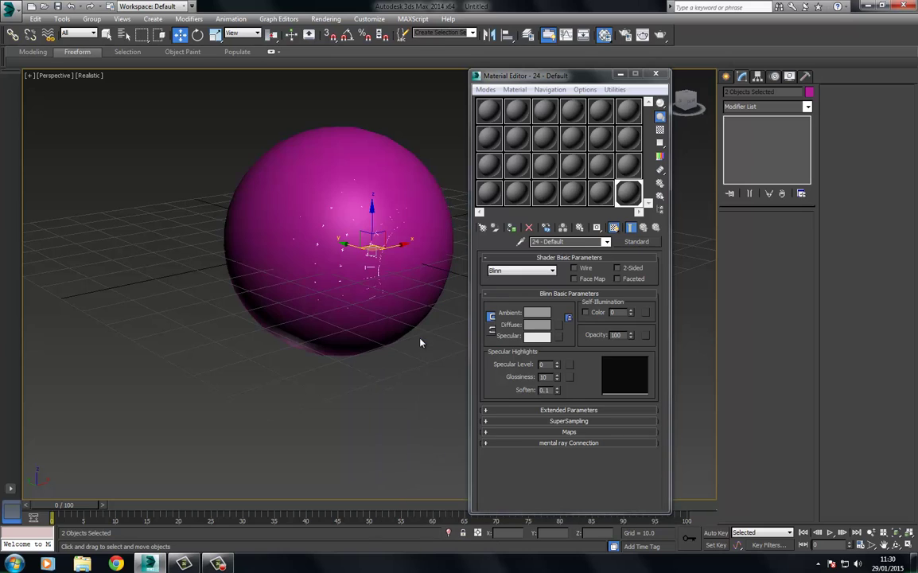
- Try a TurboSmooth modifier on the Reflection sphere, compare it with the base sphere, and cut it from the stack
left_click(387, 278)
left_click(756, 109)
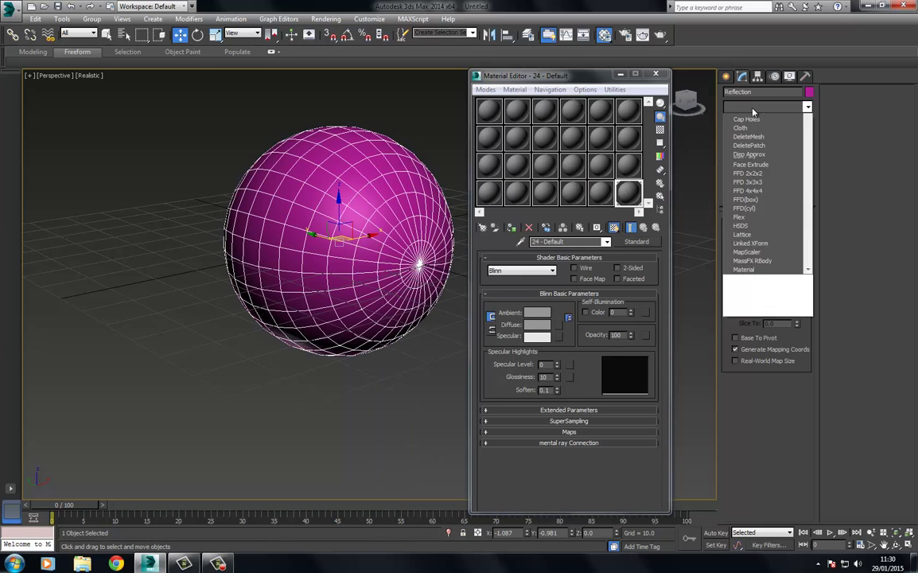
scroll(777, 322, "down", 10)
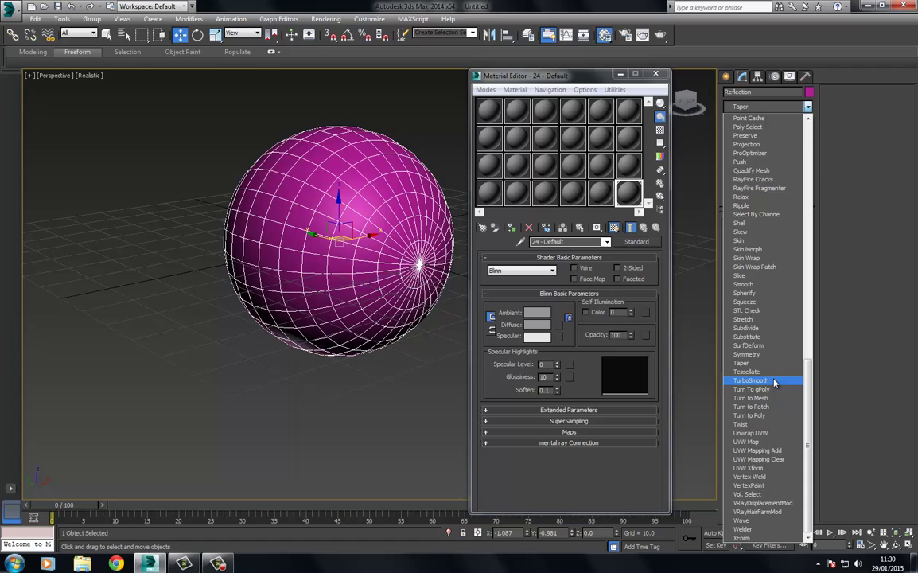
left_click(752, 381)
scroll(364, 241, "up", 5)
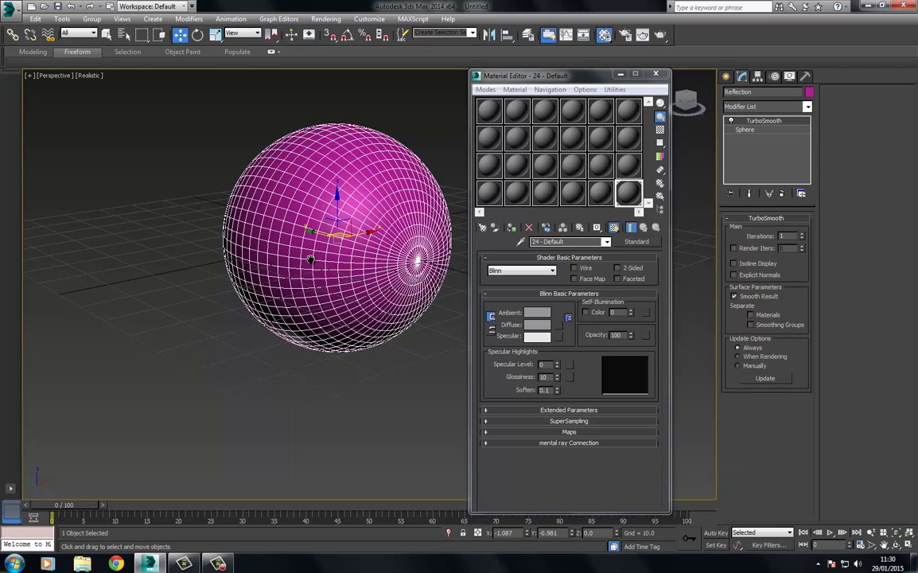
middle_click_drag(346, 256, 319, 280)
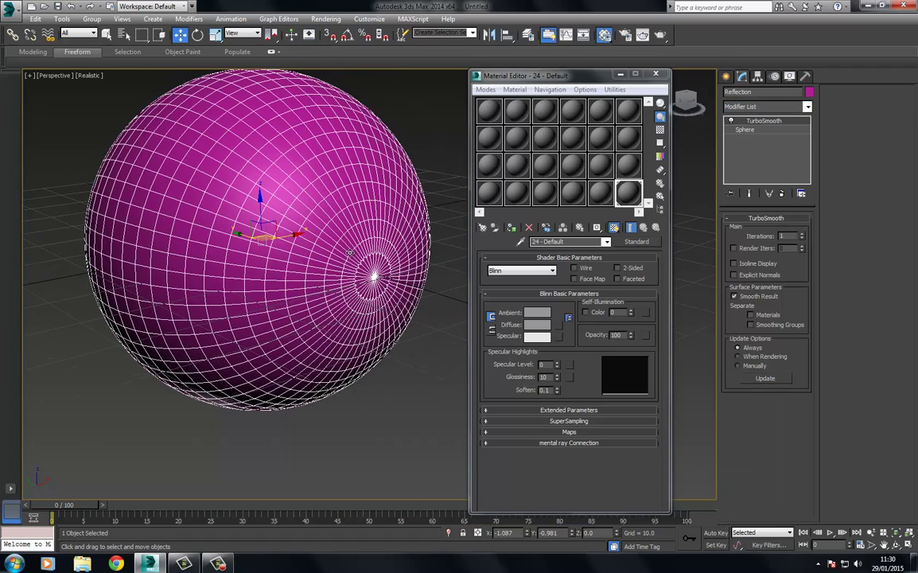
left_click(756, 130)
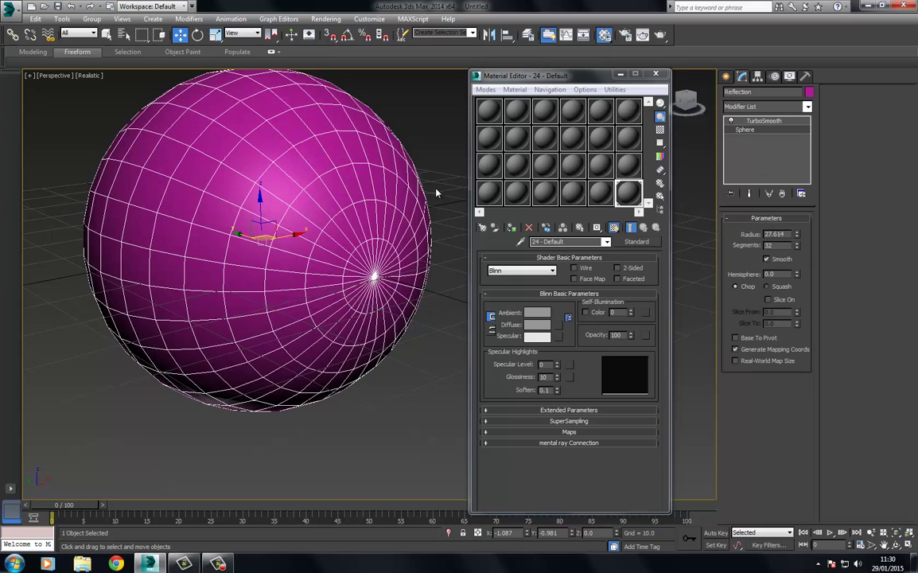
right_click(762, 124)
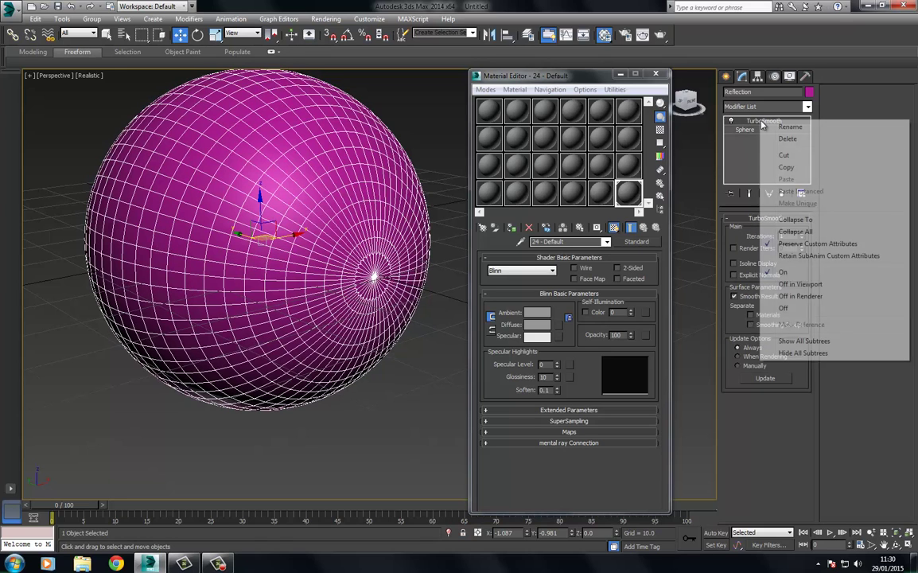
left_click(785, 154)
- Convert the Reflection sphere to an Editable Poly
right_click(443, 175)
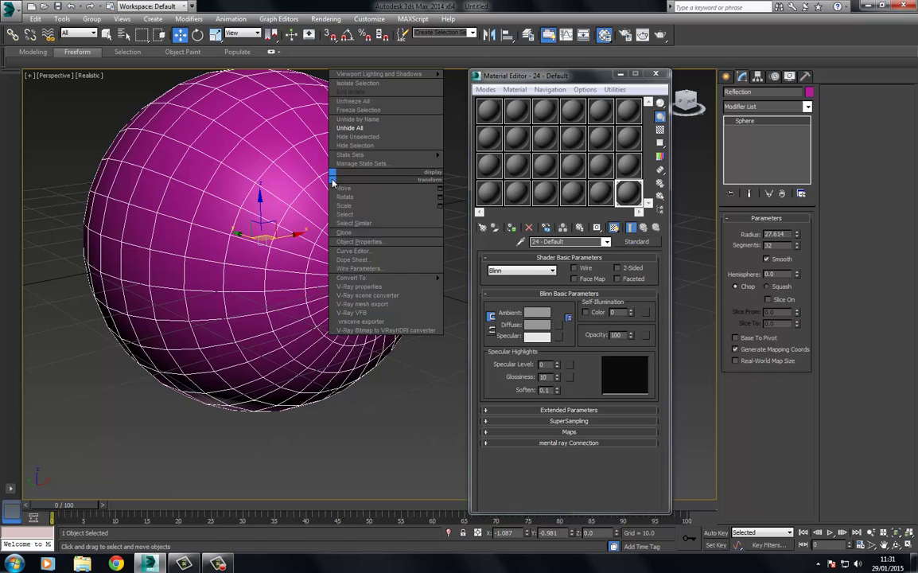
mouse_move(434, 279)
left_click(477, 287)
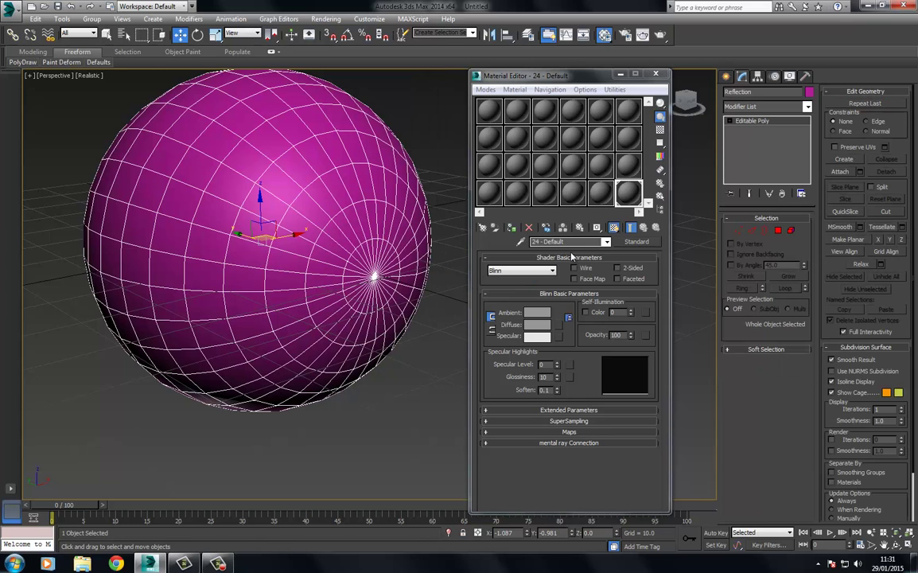
- Select the polygons around the Reflection sphere's front pole vertex and grow the selection by one ring
left_click(738, 230)
scroll(374, 263, "up", 5)
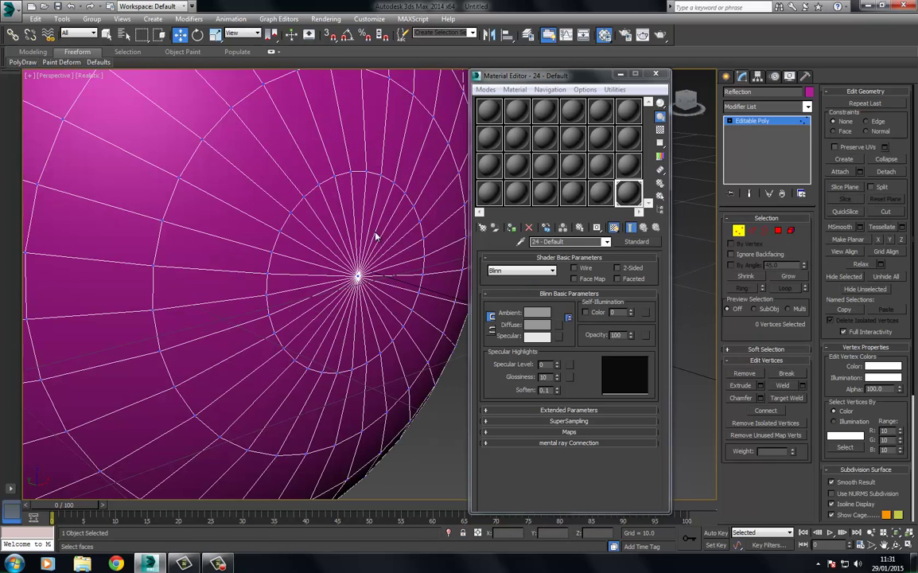
left_click(357, 276)
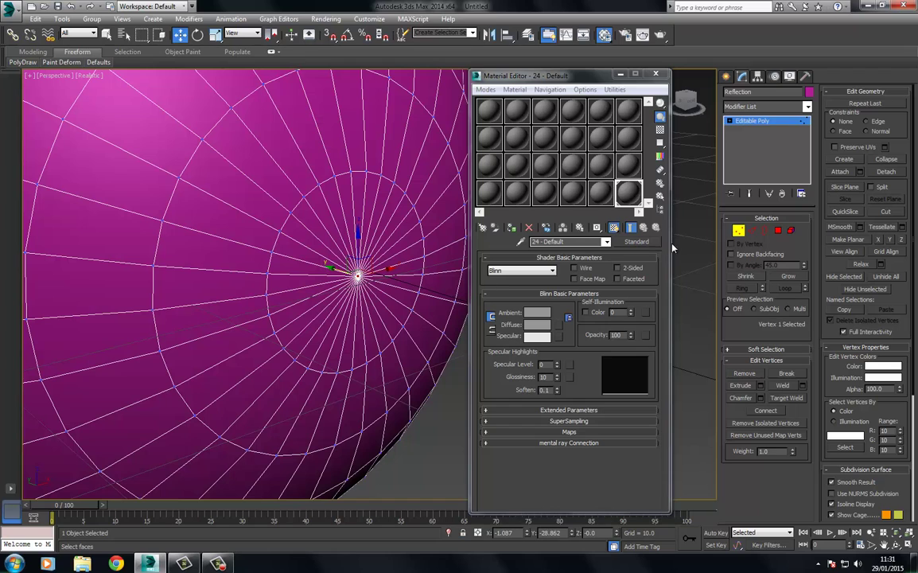
left_click(777, 231, "ctrl")
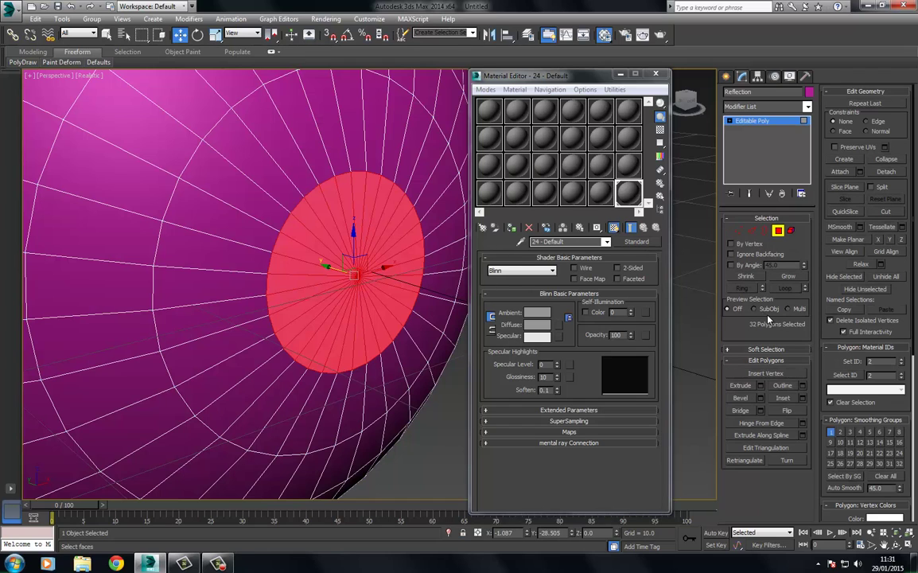
left_click(788, 276)
scroll(250, 188, "up", 3)
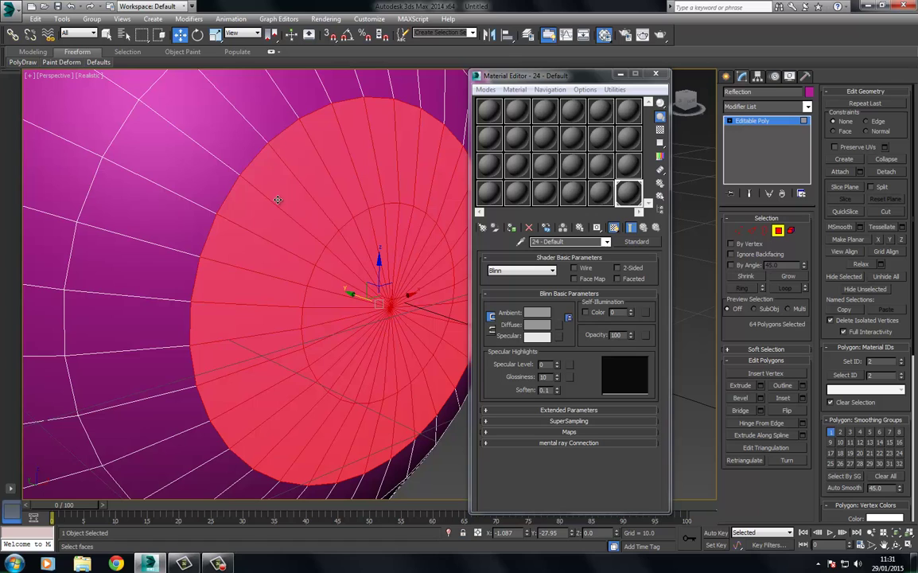
- Inset the selected front cap polygons slightly to form a thin border ring
right_click(275, 198)
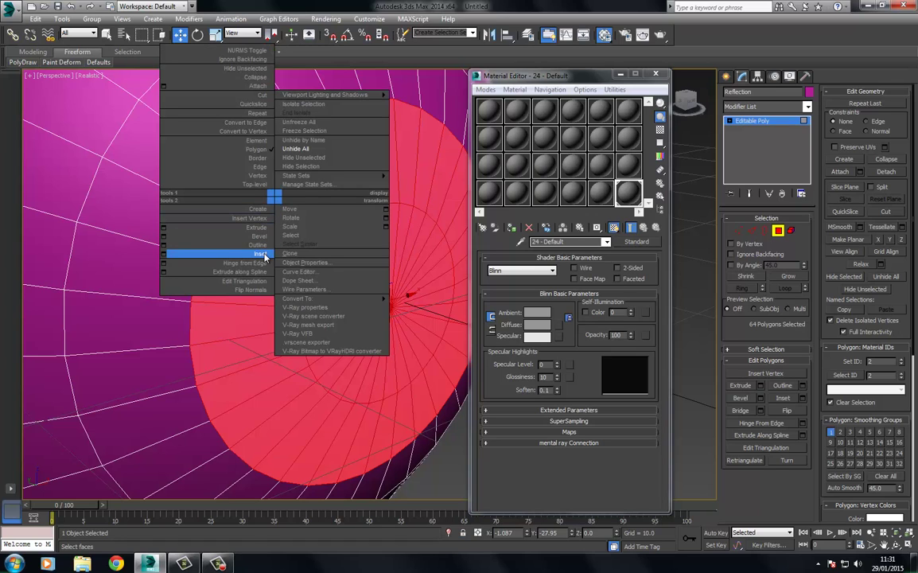
left_click(245, 233)
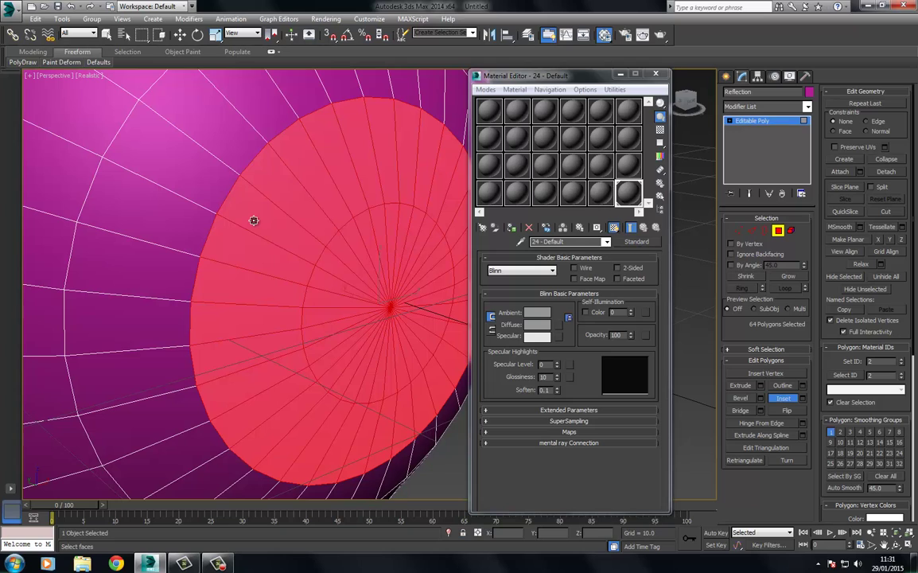
left_click_drag(253, 221, 254, 221)
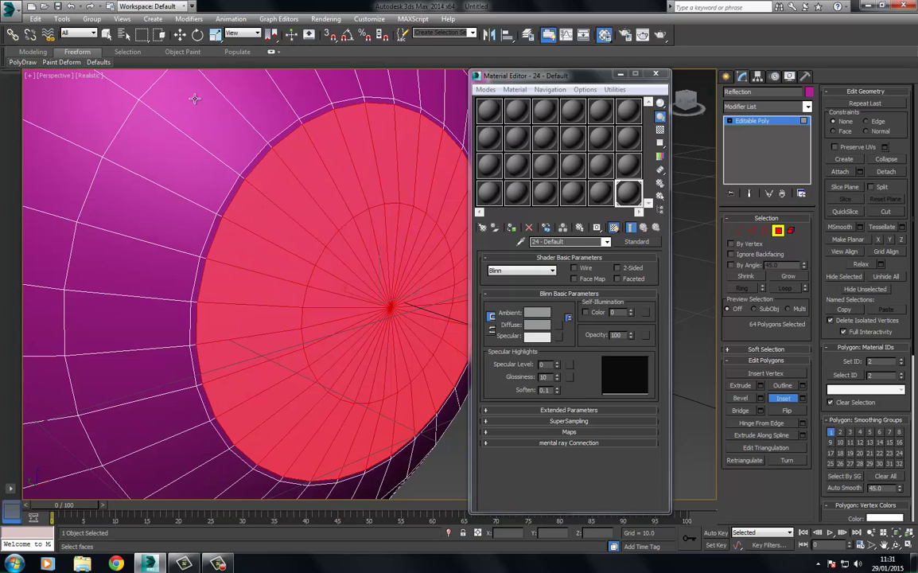
right_click(299, 215)
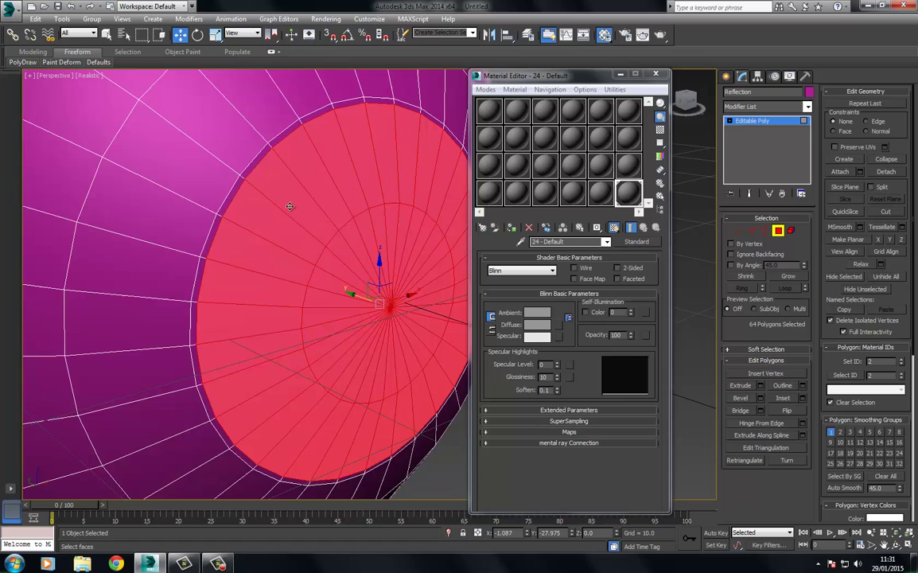
- Extrude the front cap polygons slightly outward and scale them down a little
right_click(266, 191)
left_click(271, 238)
left_click_drag(275, 240, 275, 238)
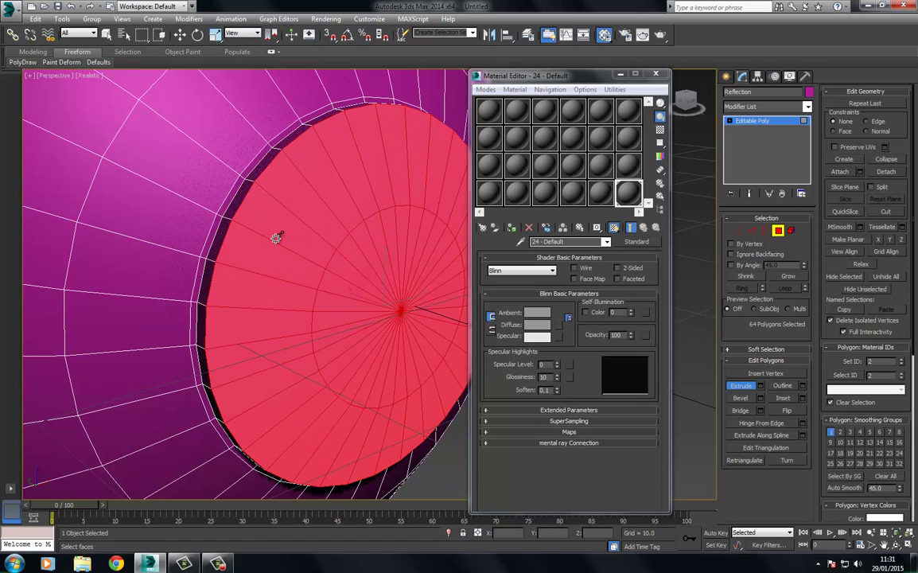
left_click(216, 34)
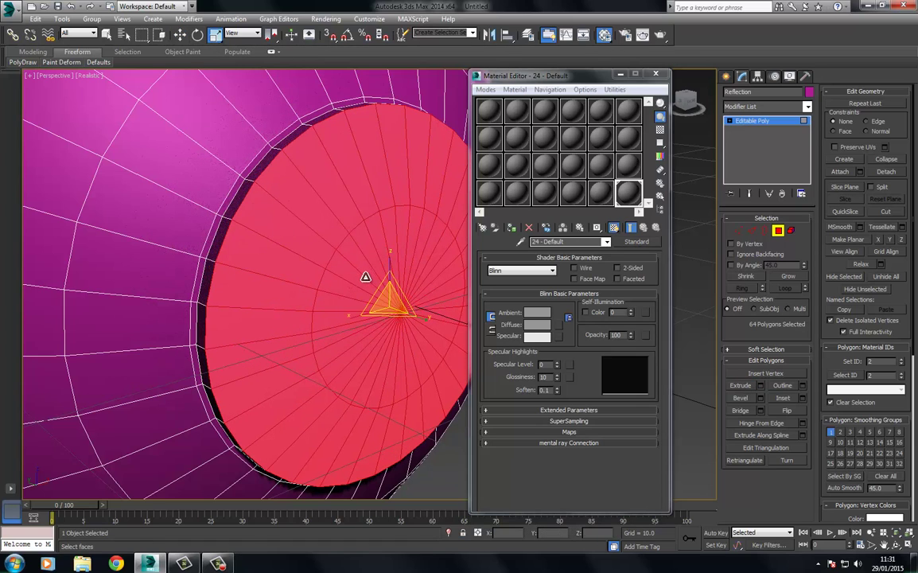
left_click_drag(382, 300, 382, 310)
- Examine the raised front cap's profile in the Left view, leave polygon selection, and inspect its shape in Perspective
key("l")
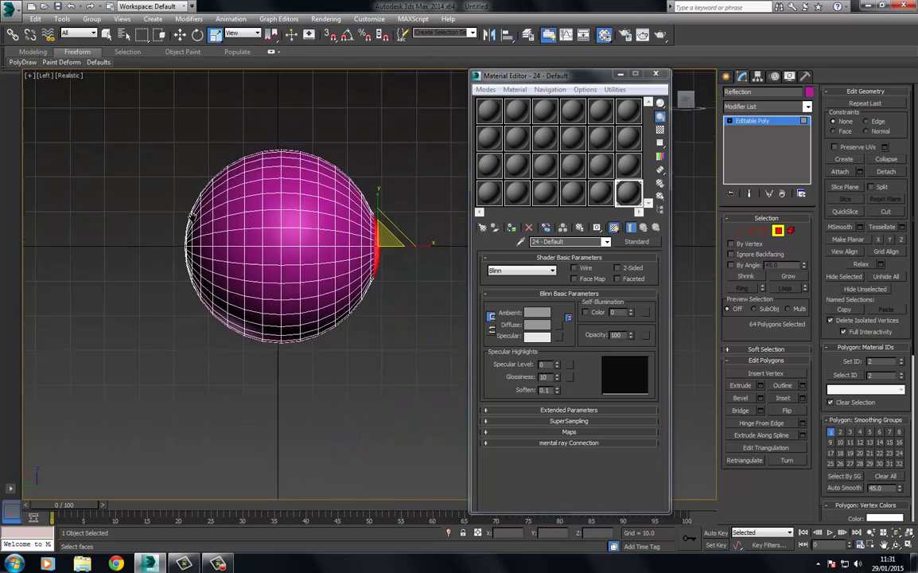
middle_click_drag(191, 217, 128, 214)
scroll(315, 227, "up", 8)
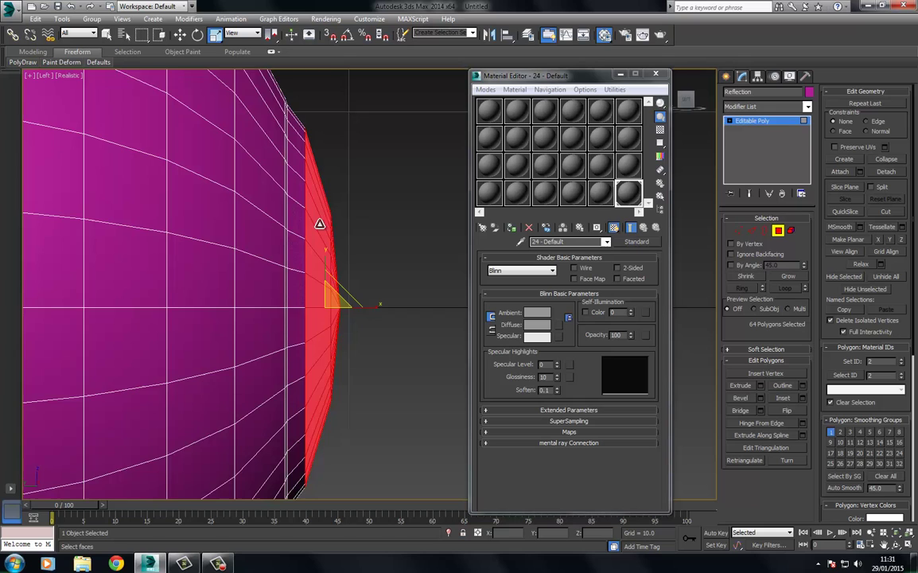
middle_click_drag(320, 226, 326, 207)
scroll(327, 137, "down", 5)
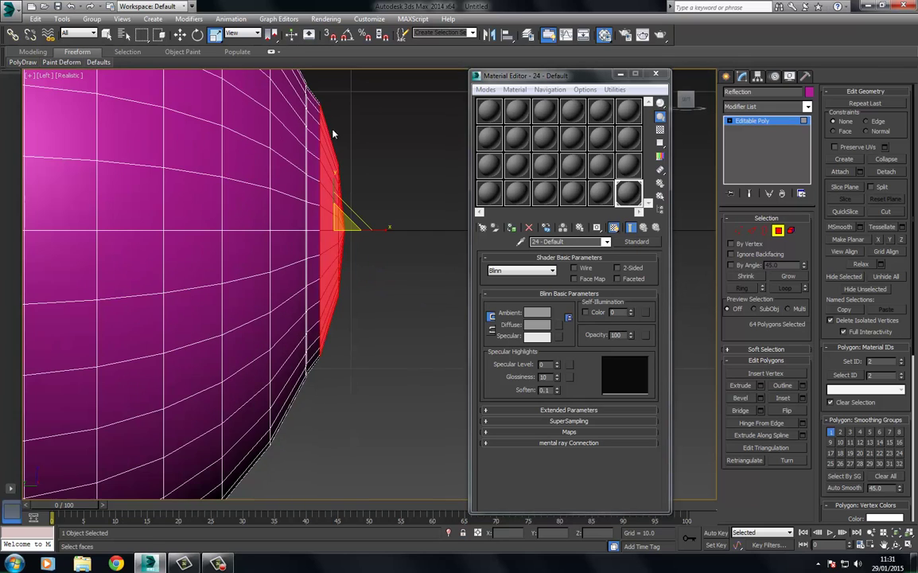
left_click(748, 125)
middle_click_drag(376, 176, 375, 202)
key("p")
key("ctrl+r")
left_click_drag(346, 222, 314, 232)
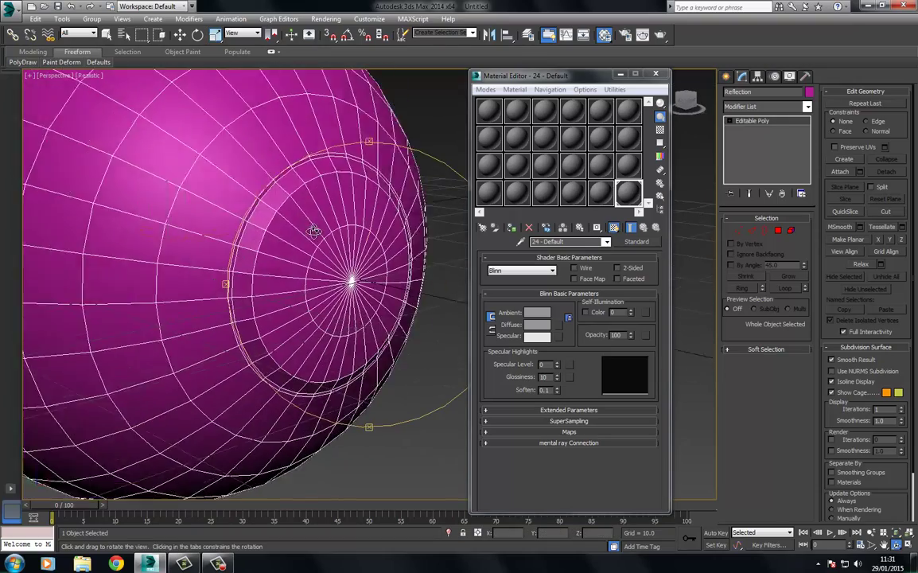
scroll(314, 230, "up", 3)
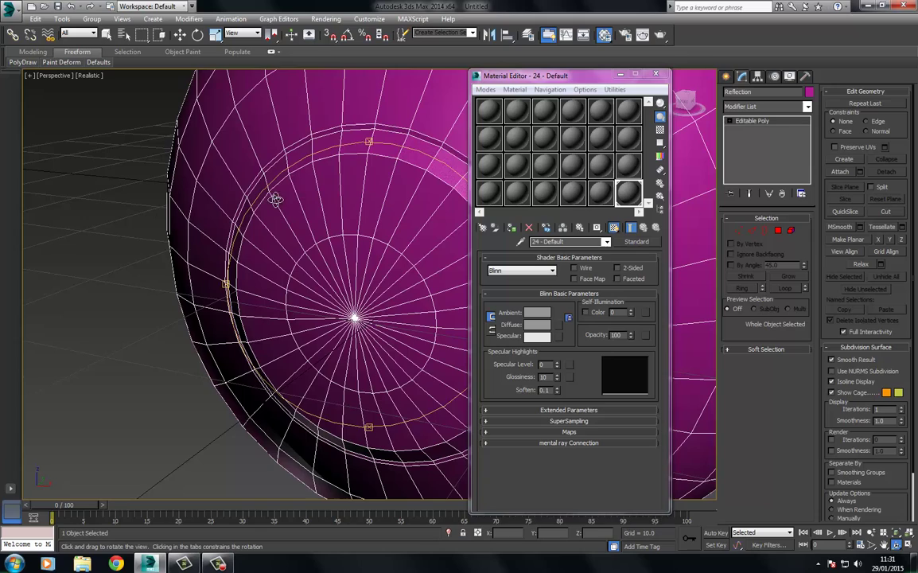
left_click_drag(308, 149, 349, 195)
scroll(349, 195, "down", 5)
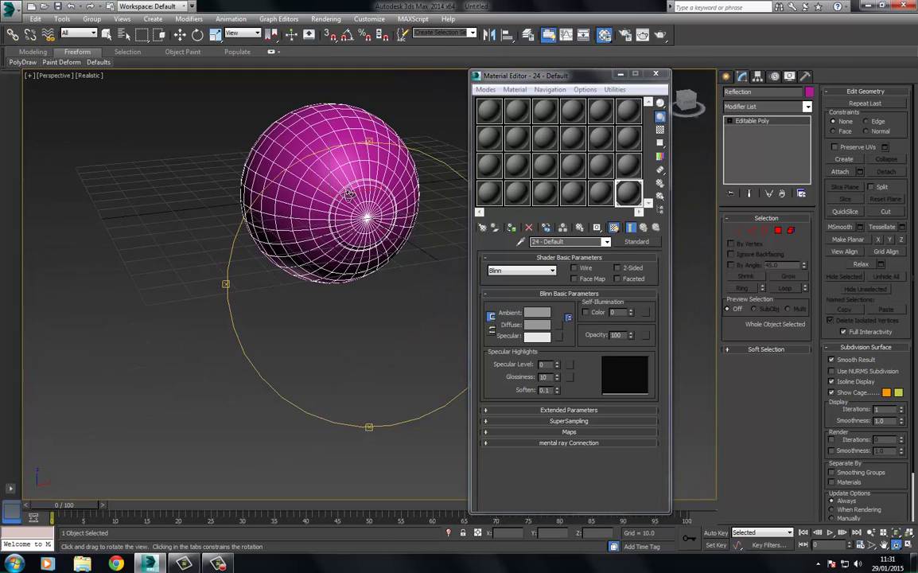
- Apply a TurboSmooth modifier to the Reflection mesh and deselect it to check the smoothed surface
key("w")
left_click(752, 106)
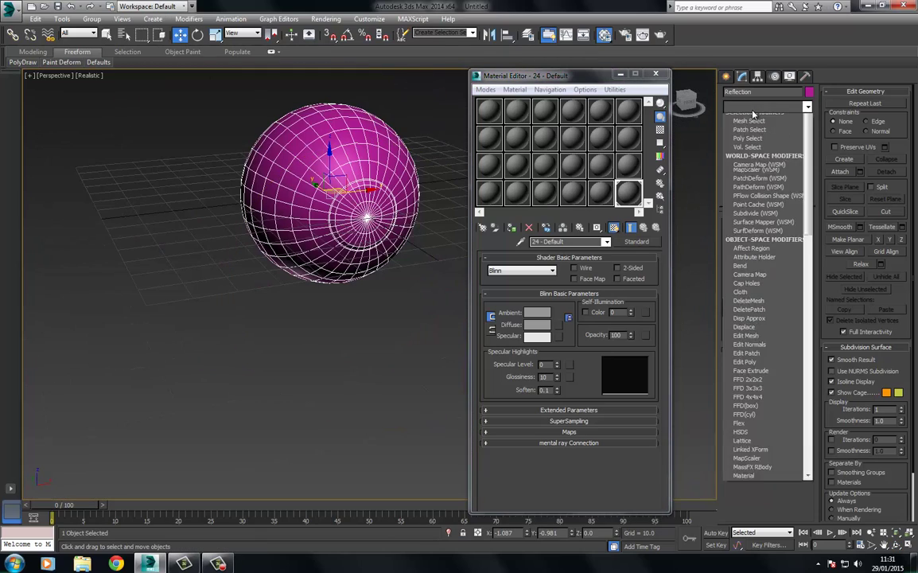
scroll(744, 319, "down", 15)
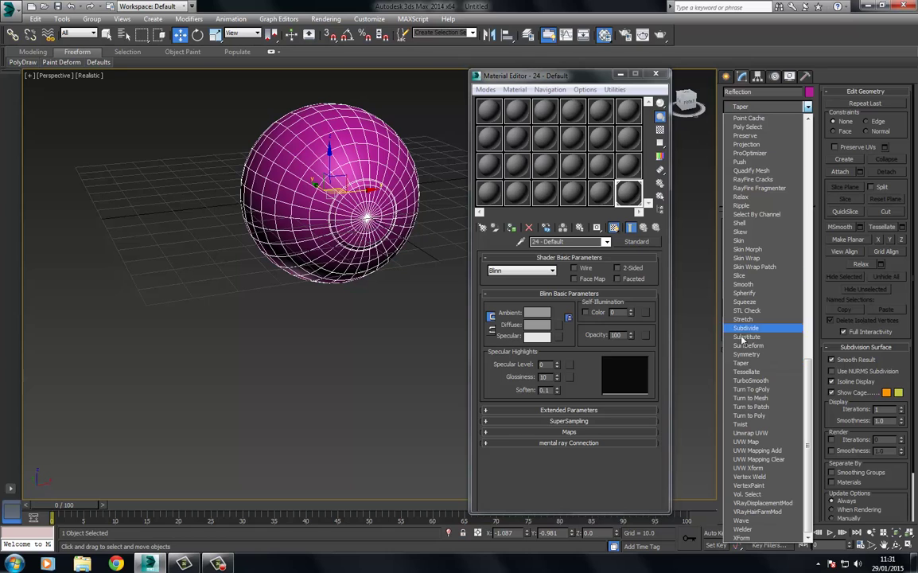
left_click(750, 380)
left_click(353, 296)
scroll(379, 302, "up", 6)
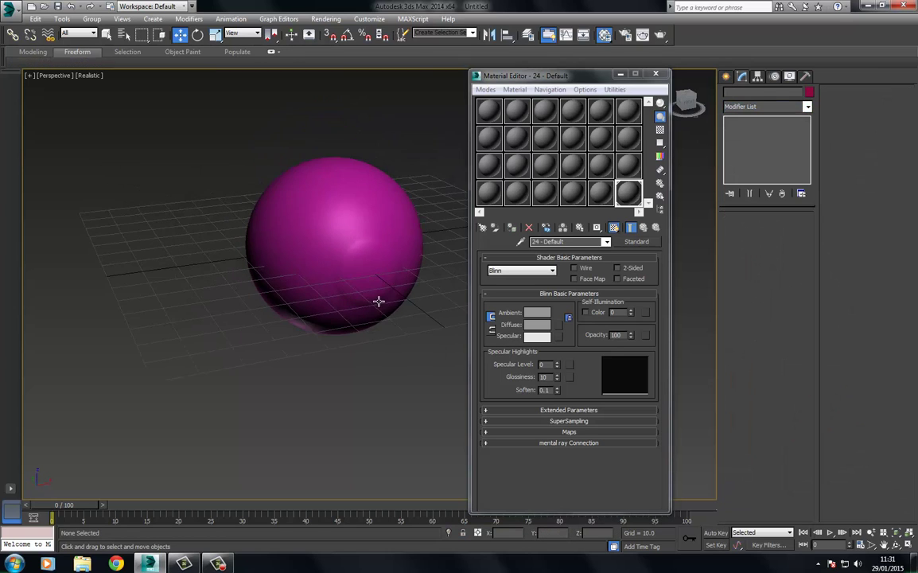
- Assign the 24 - Default material to the Reflection sphere and close the Material Editor
left_click(334, 201)
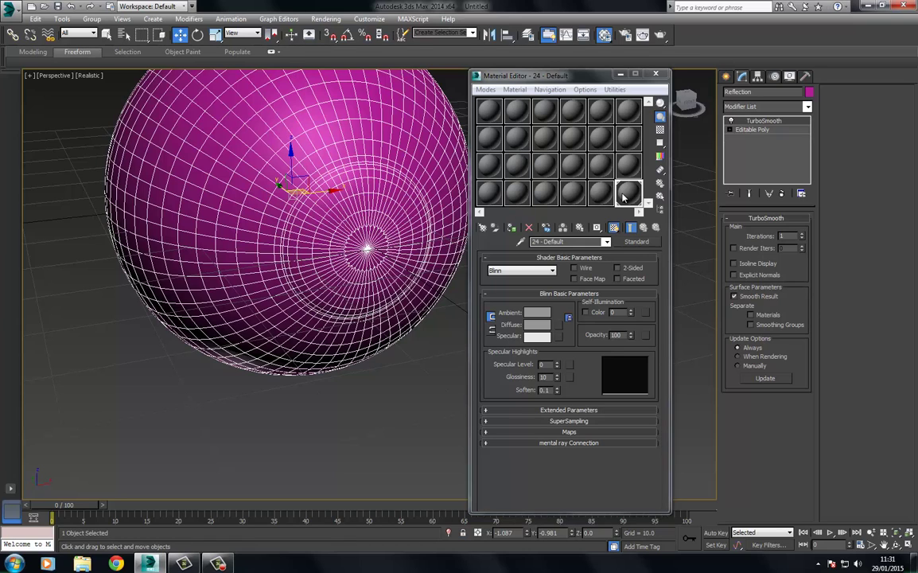
left_click_drag(624, 197, 462, 209)
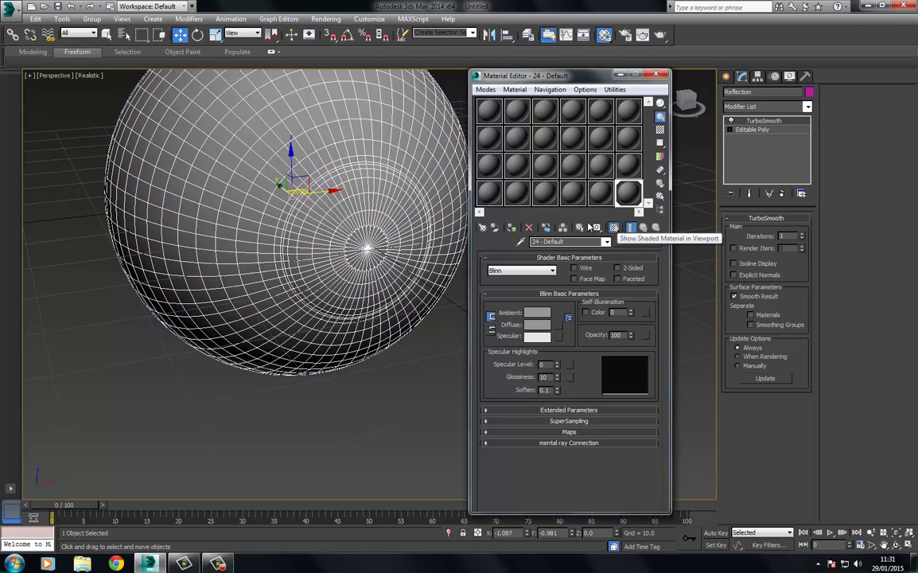
left_click(400, 396)
left_click(355, 213)
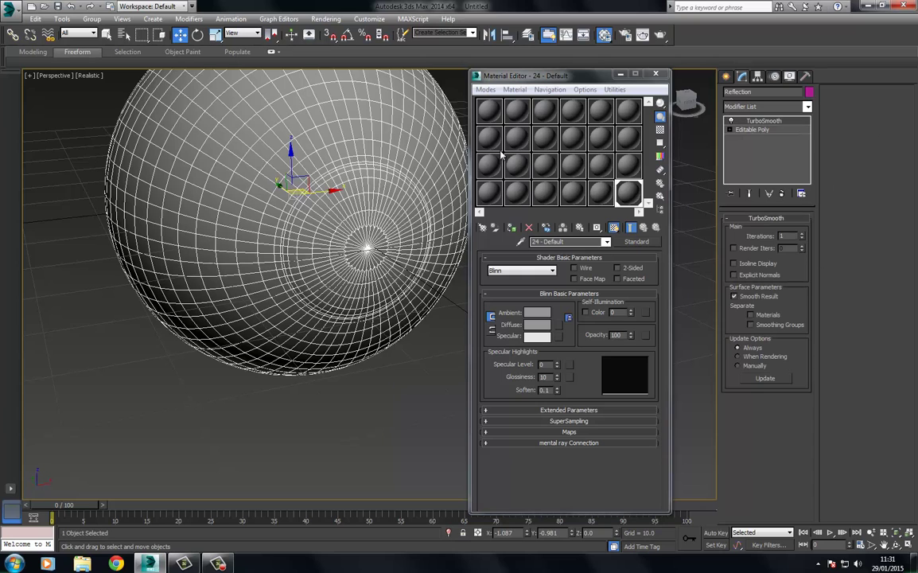
left_click(656, 74)
- Scale the front cap polygons down slightly at the Editable Poly level with the smoothed end result shown, and leave polygon selection
left_click(752, 129)
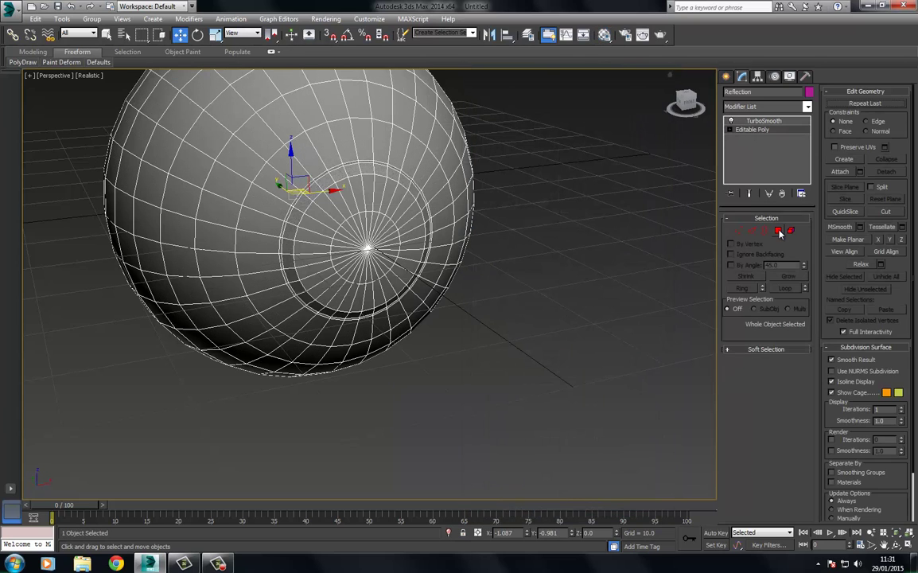
left_click(779, 232)
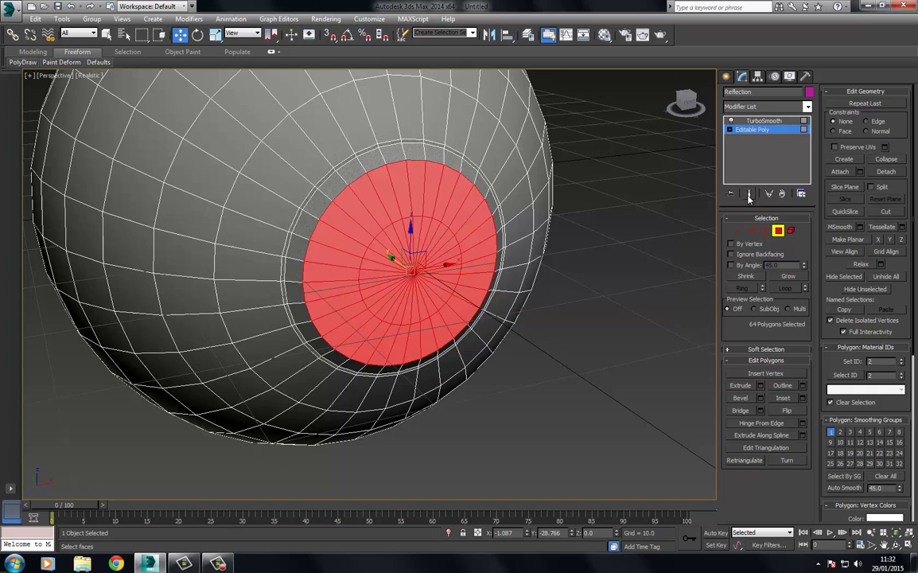
left_click(749, 194)
middle_click_drag(374, 200, 414, 199, "alt")
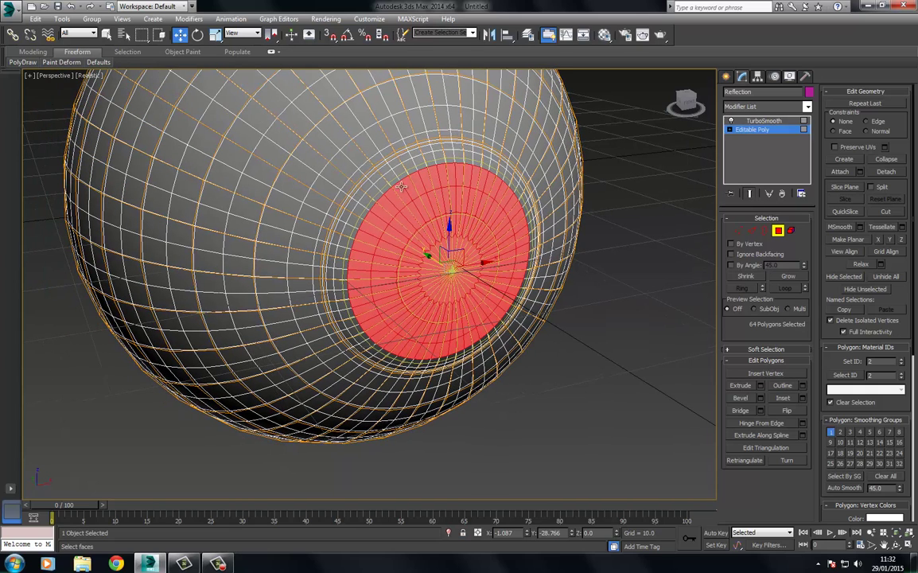
left_click(215, 34)
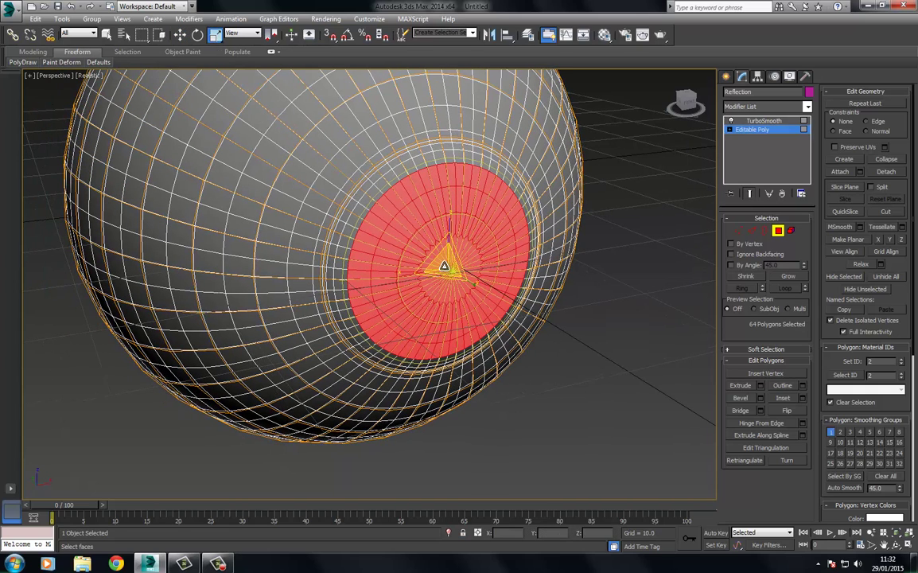
left_click_drag(444, 266, 442, 275)
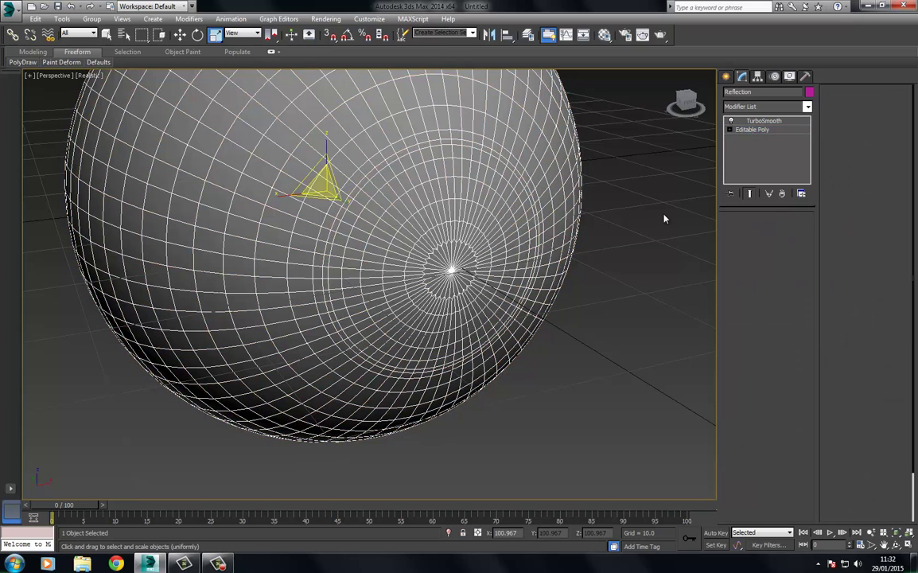
- Scale the front cap polygons of the Reflection mesh up uniformly to about 111% at the Editable Poly level
middle_click_drag(662, 213, 456, 259, "alt")
key("ctrl+r")
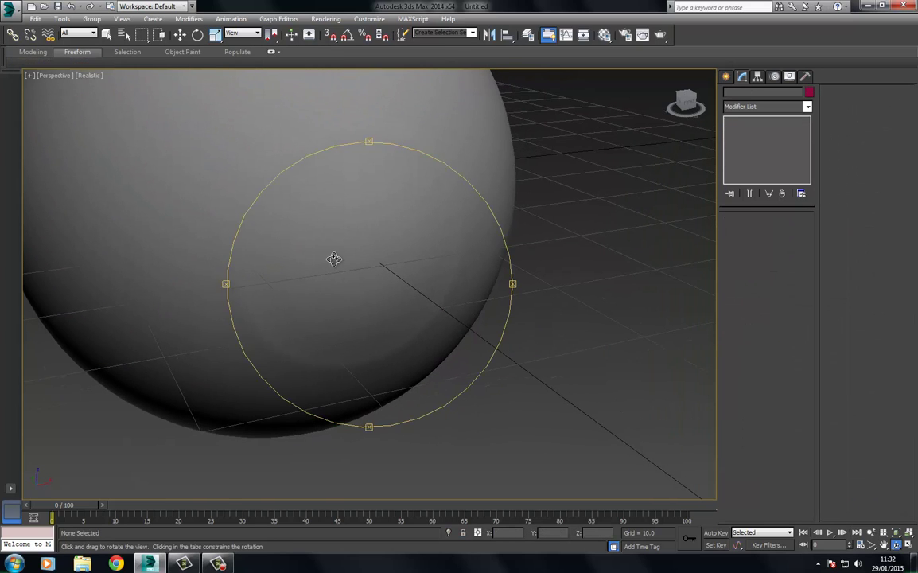
left_click_drag(334, 259, 369, 254)
key("w")
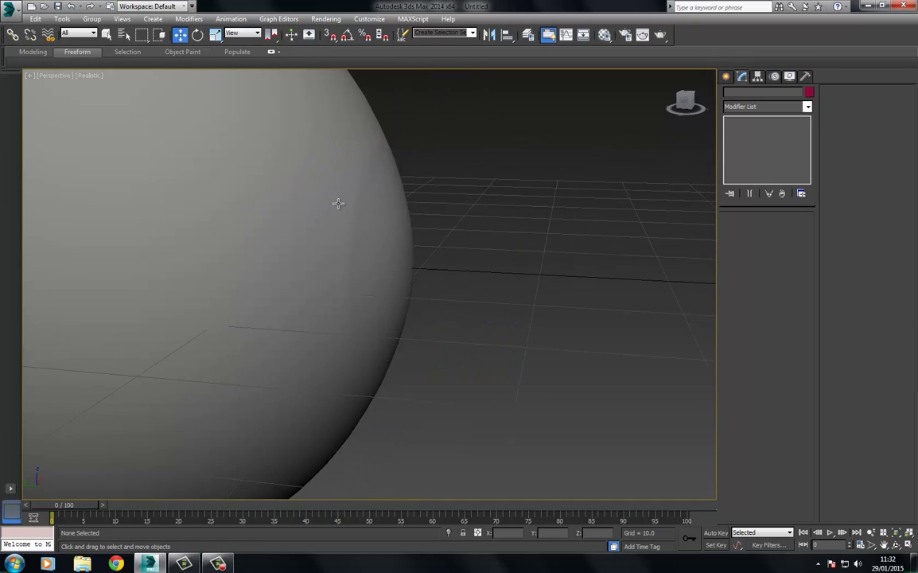
left_click(377, 235)
left_click(751, 130)
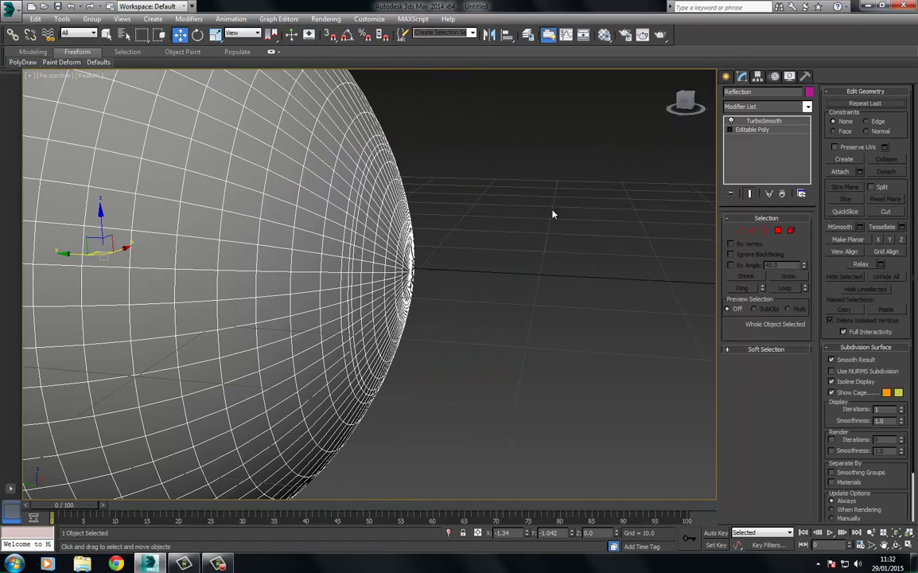
left_click(778, 231)
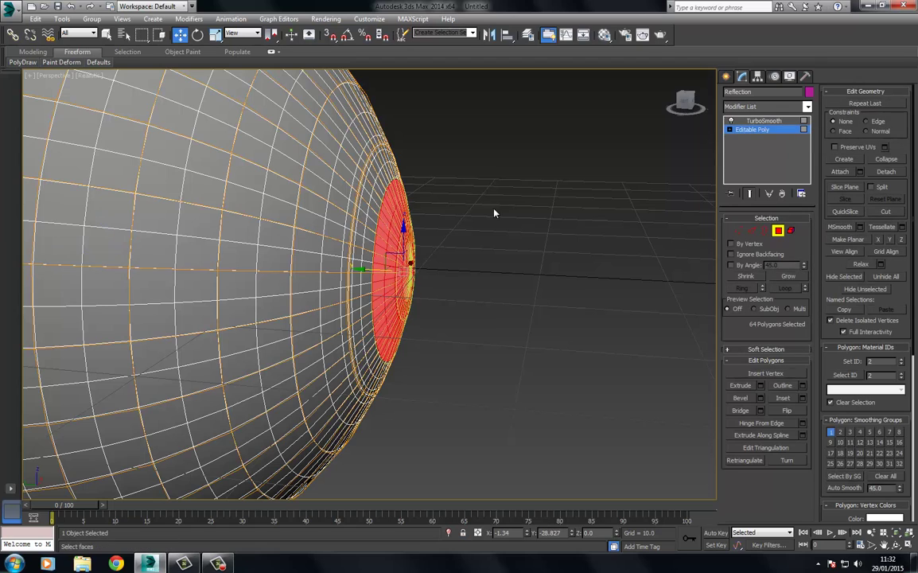
left_click(214, 34)
left_click_drag(405, 261, 407, 261)
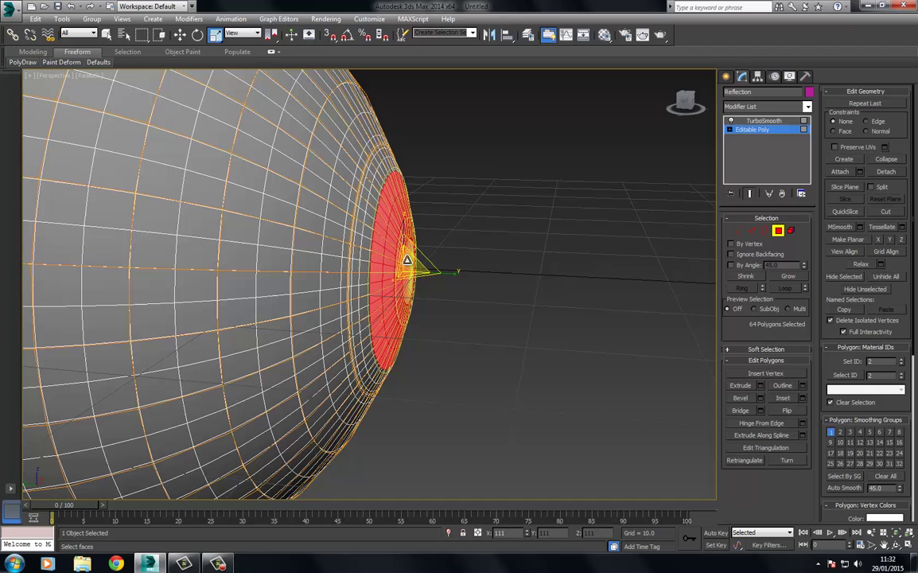
- Nudge the front cap polygons slightly outward along Y, then shrink the selection one ring and pull it out to about Y -29.59
key("w")
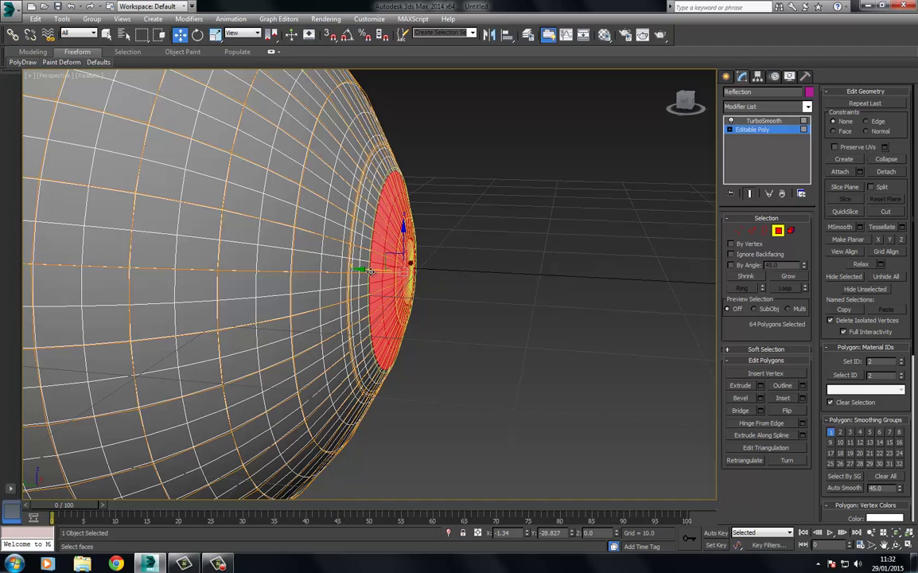
mouse_move(368, 272)
left_mouse_down()
mouse_move(318, 269)
mouse_move(330, 282)
mouse_move(365, 270)
left_mouse_up()
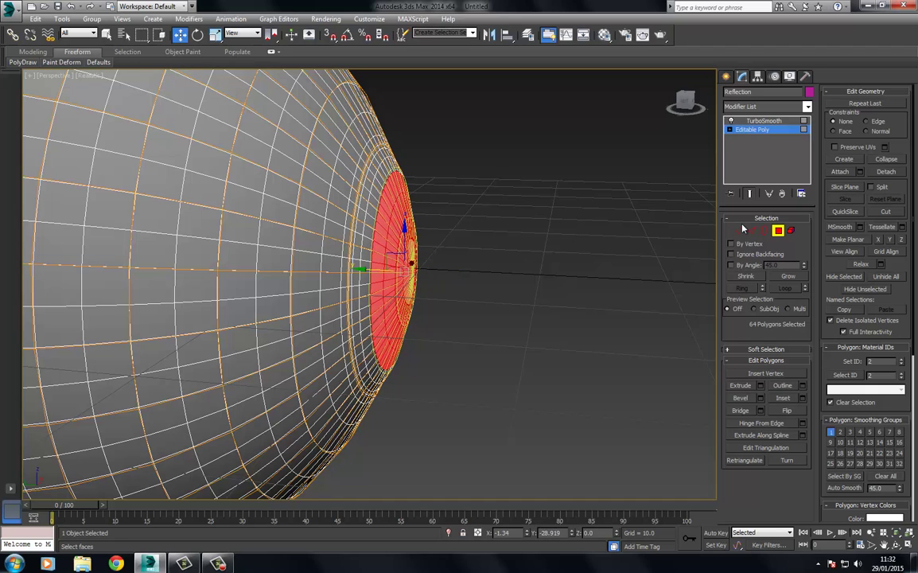
left_click(748, 277)
left_click_drag(380, 273, 439, 265)
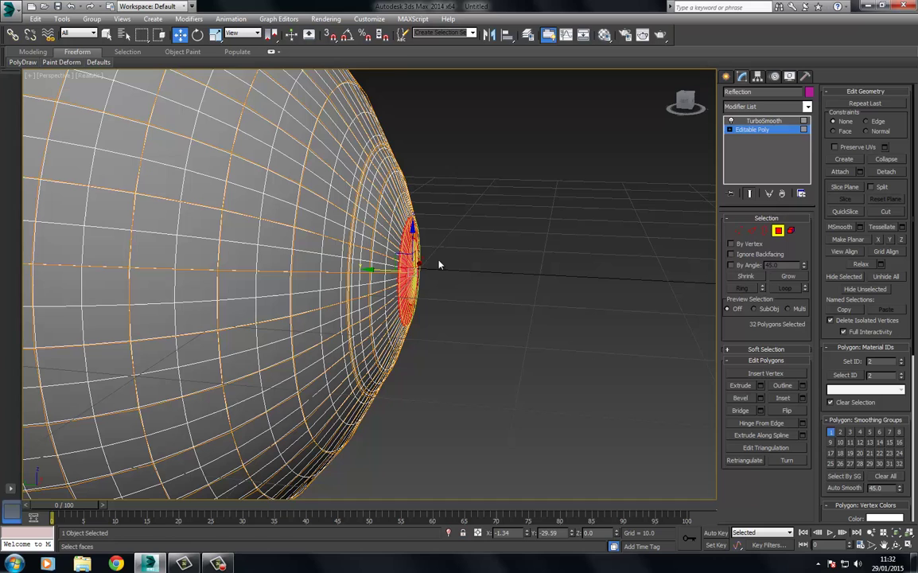
- Leave polygon selection, deselect the Reflection mesh, and inspect the smoothed cornea bulge from the side and front
left_click(760, 129)
left_click(604, 183)
scroll(502, 191, "down", 6)
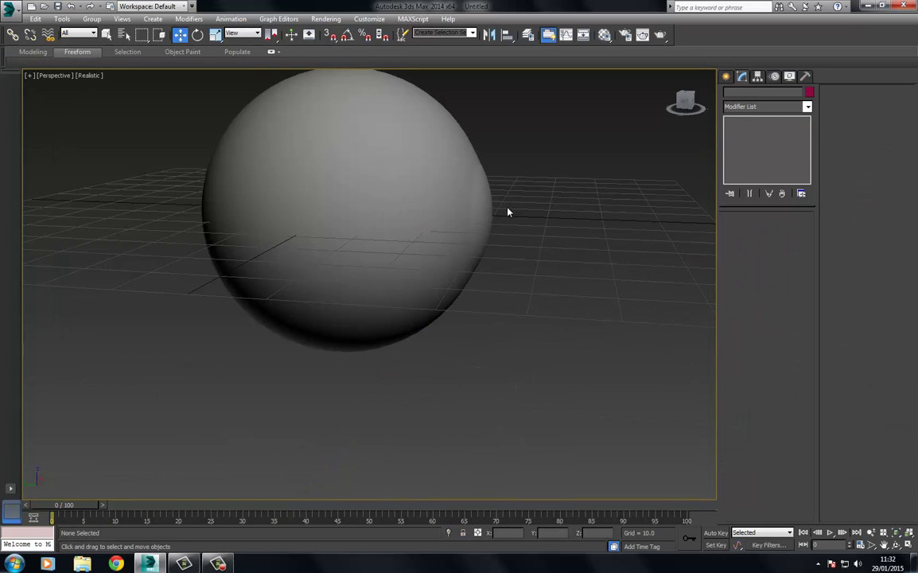
mouse_move(514, 236)
middle_mouse_down()
mouse_move(482, 269)
mouse_move(434, 282)
mouse_move(452, 263)
mouse_move(288, 268)
mouse_move(467, 258)
mouse_move(367, 268)
mouse_move(335, 260)
middle_mouse_up()
scroll(373, 266, "up", 2)
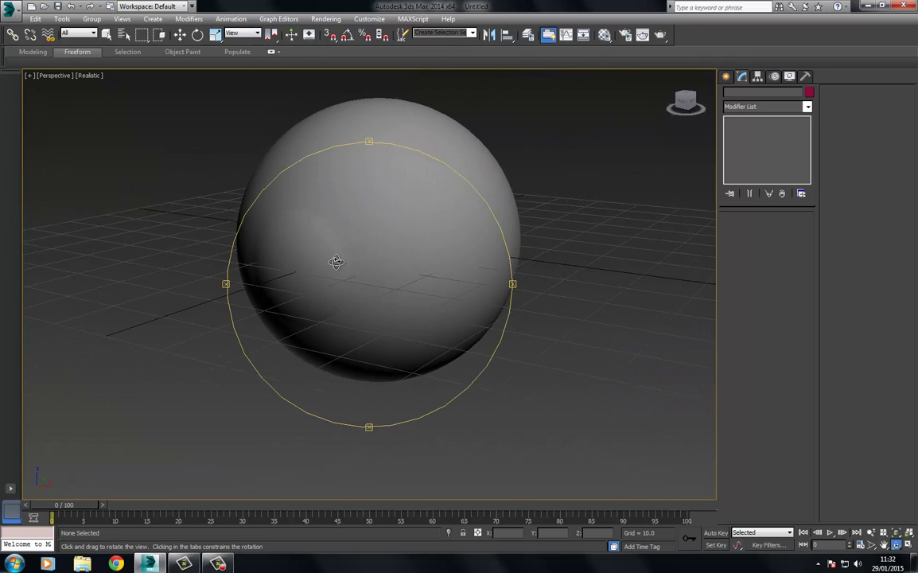
left_click(180, 34)
middle_click_drag(234, 232, 234, 245, "alt")
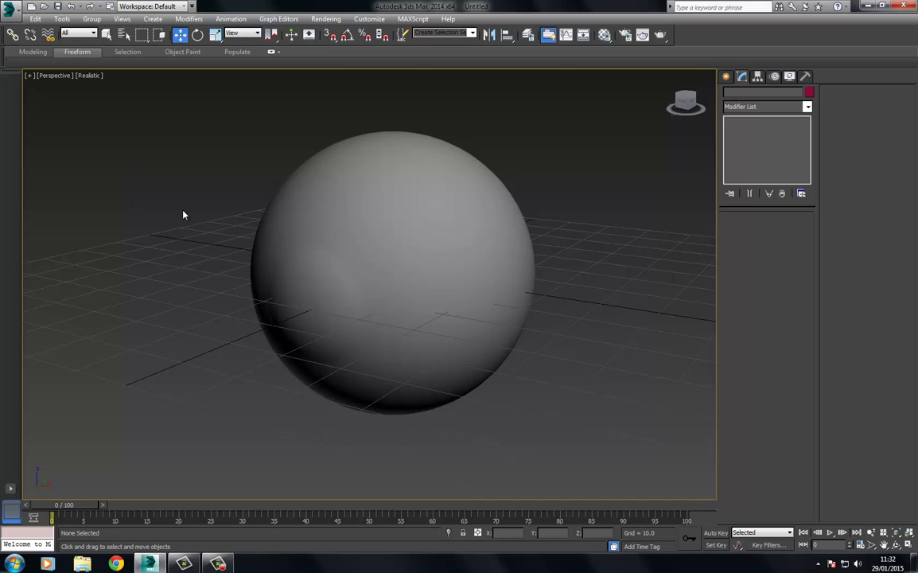
middle_click_drag(187, 276, 187, 242)
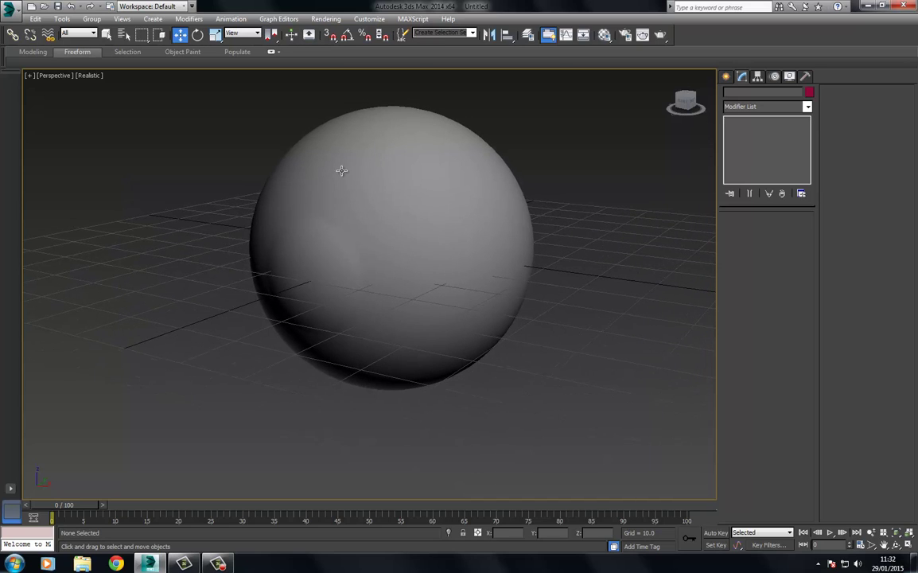